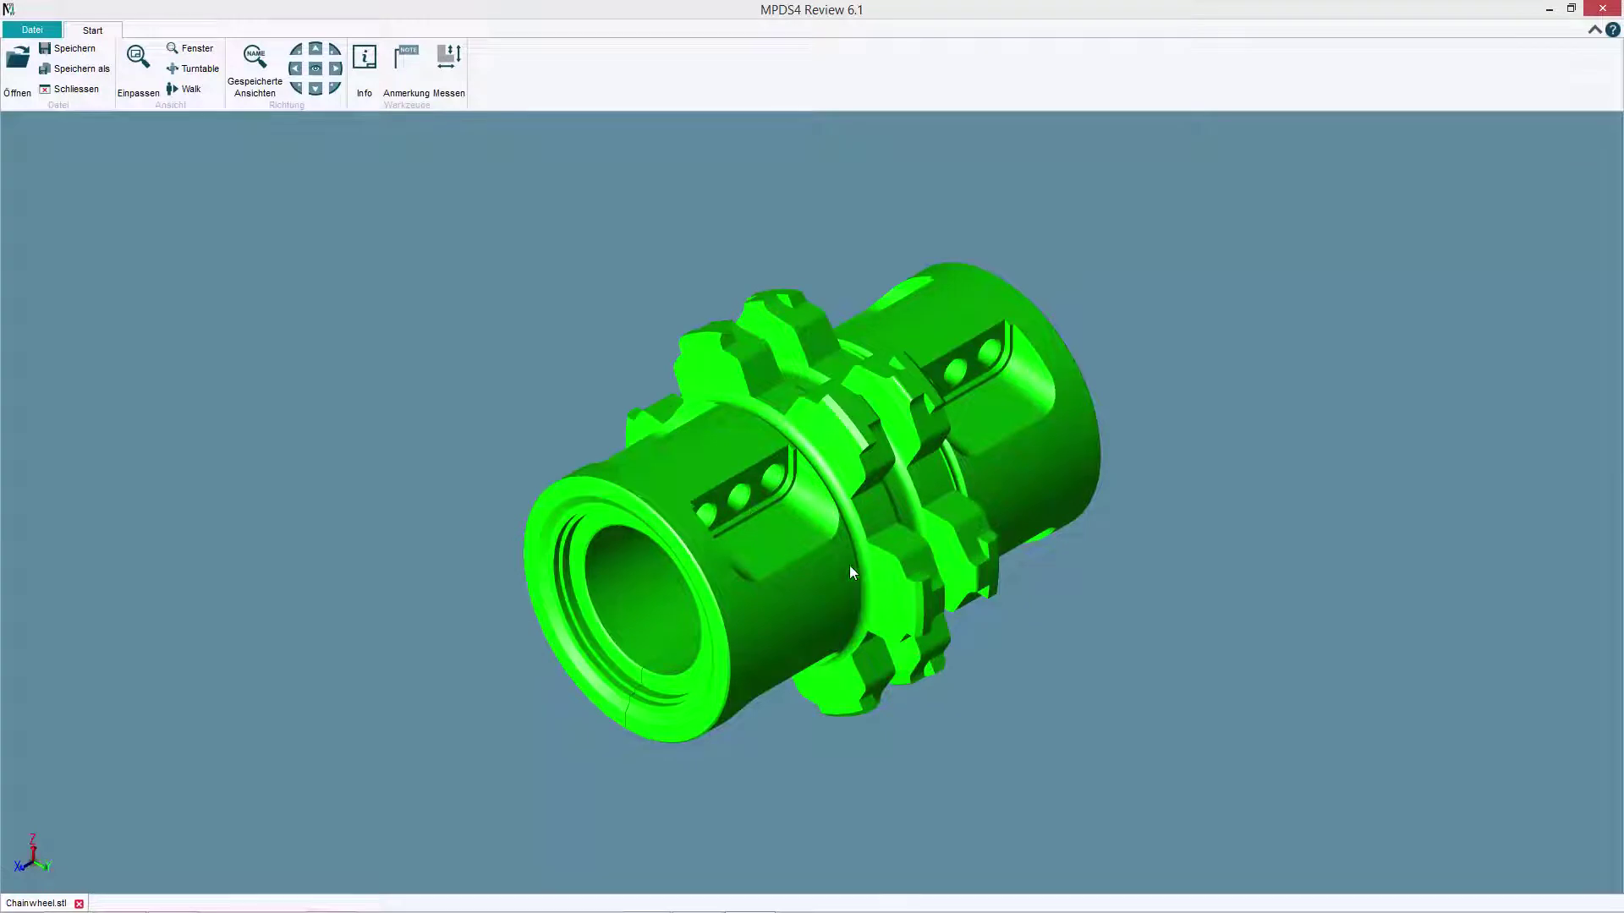
- Orbit the green chainwheel model in MPDS4 Review to a new viewing angle
mouse_move(858, 558)
middle_down()
mouse_move(829, 487)
mouse_move(865, 393)
middle_up()
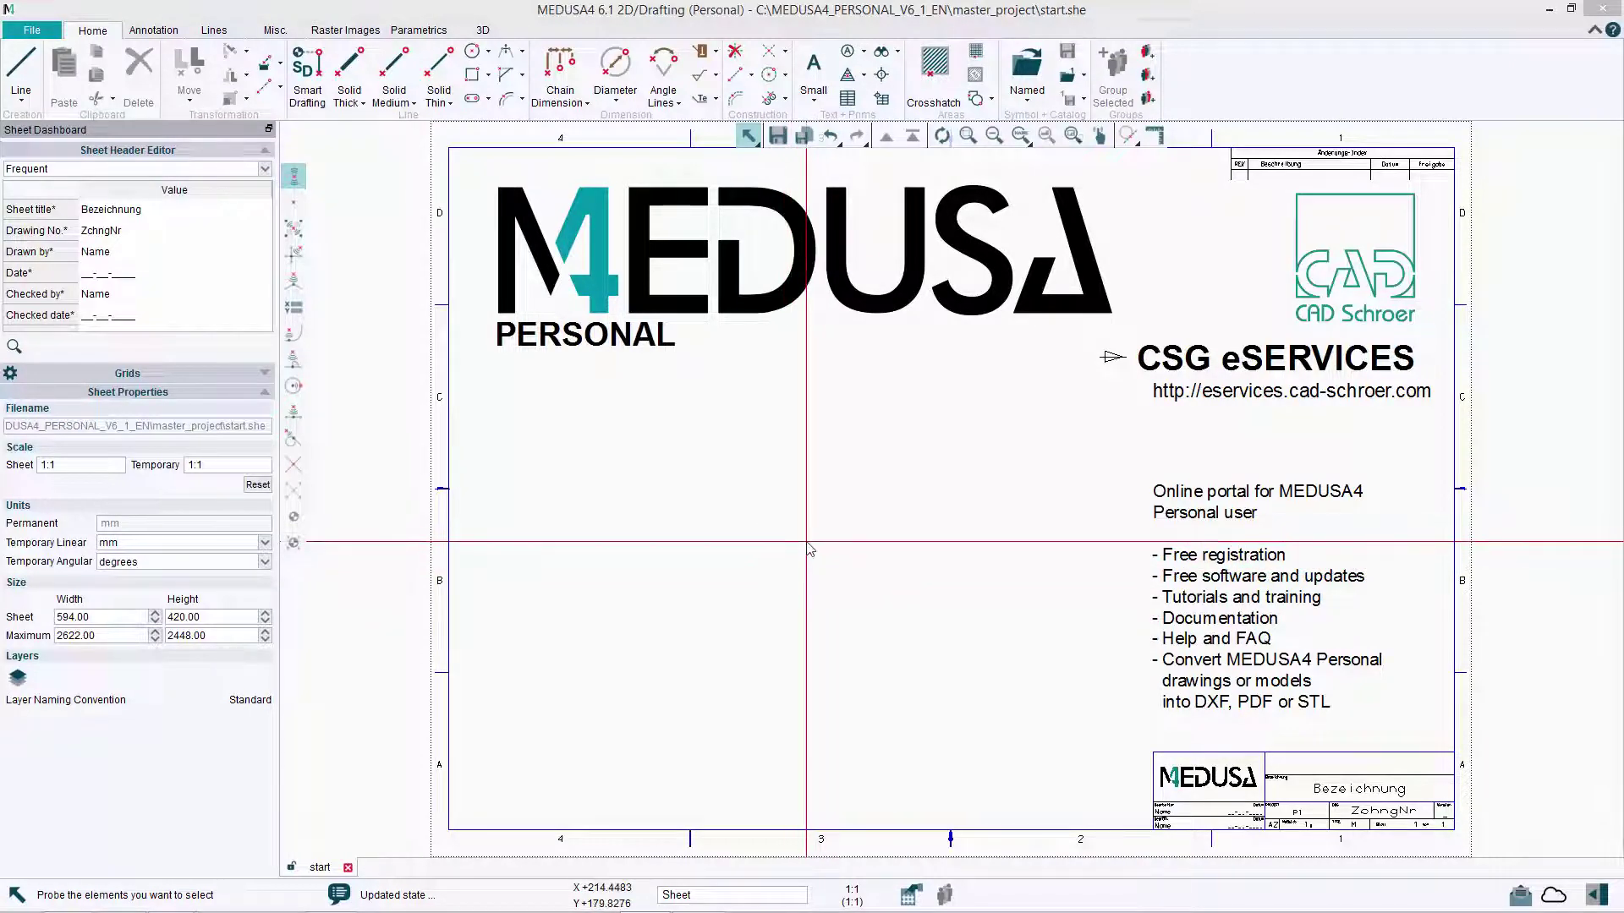
- Re-maximize MEDUSA4, open Chainwheel.she from the recent sheets, and zoom in on it
double_click(503, 11)
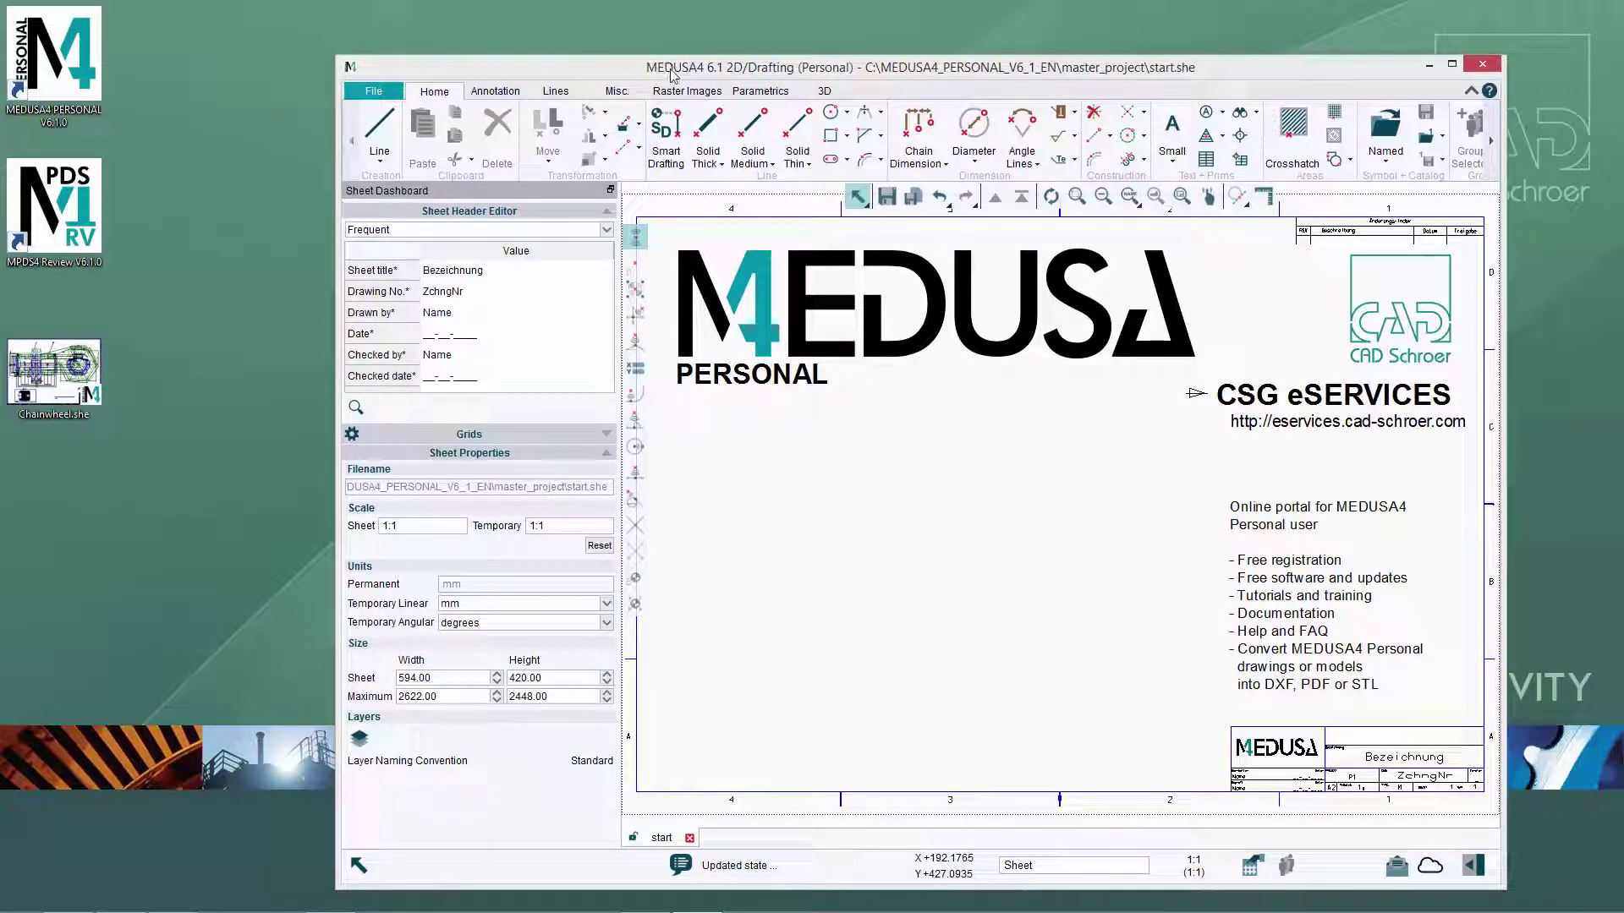
drag(668, 70, 612, 1)
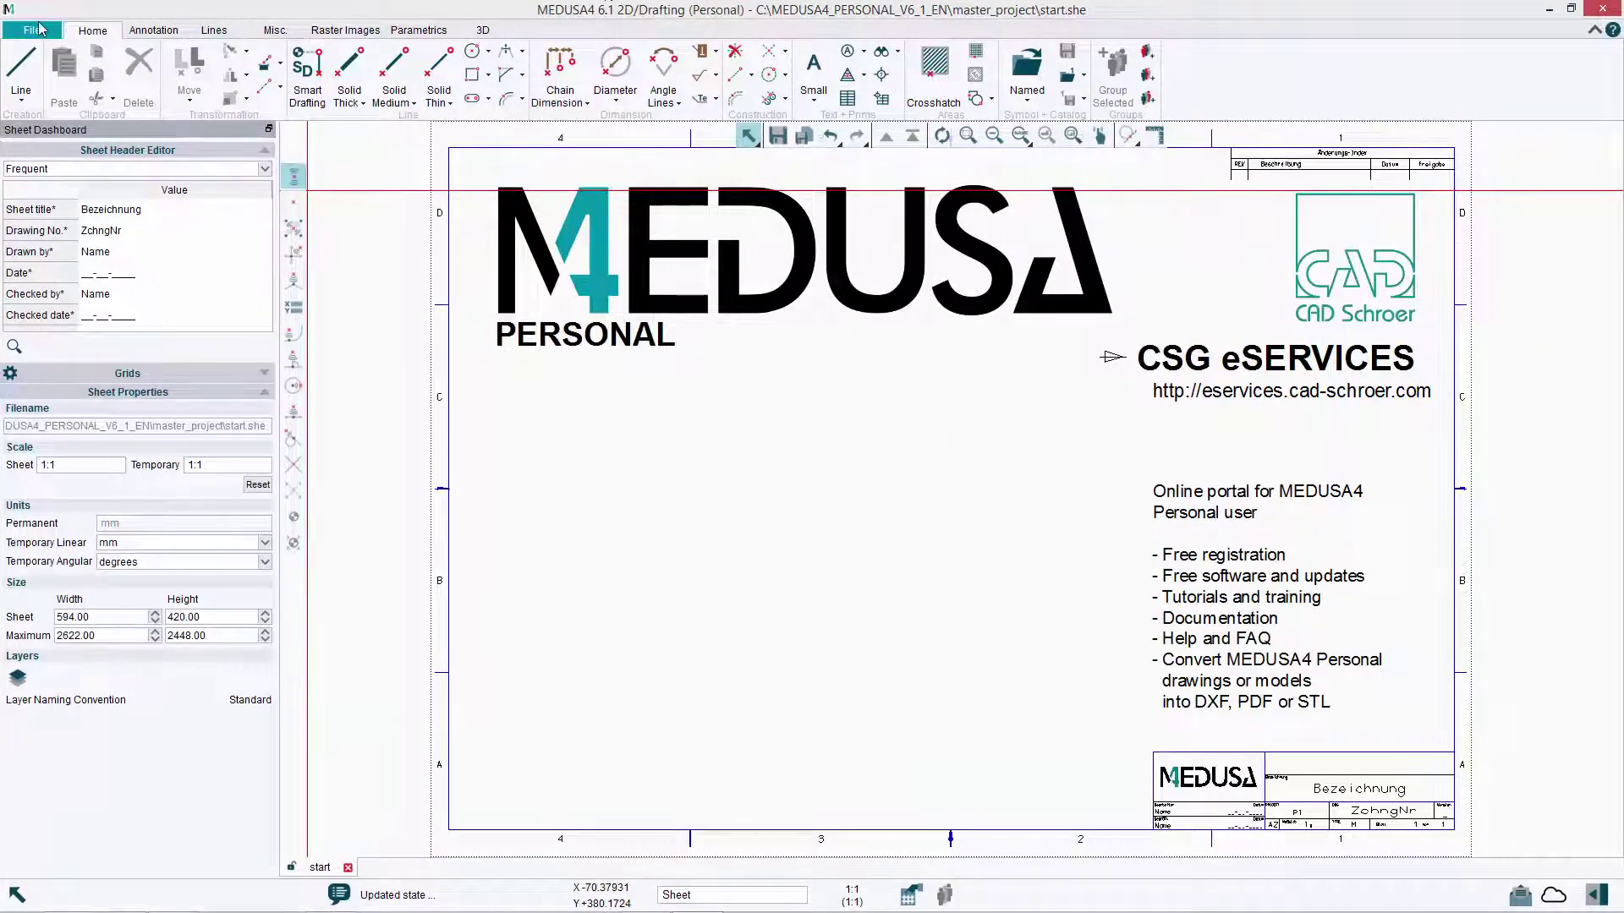
click(38, 30)
click(233, 108)
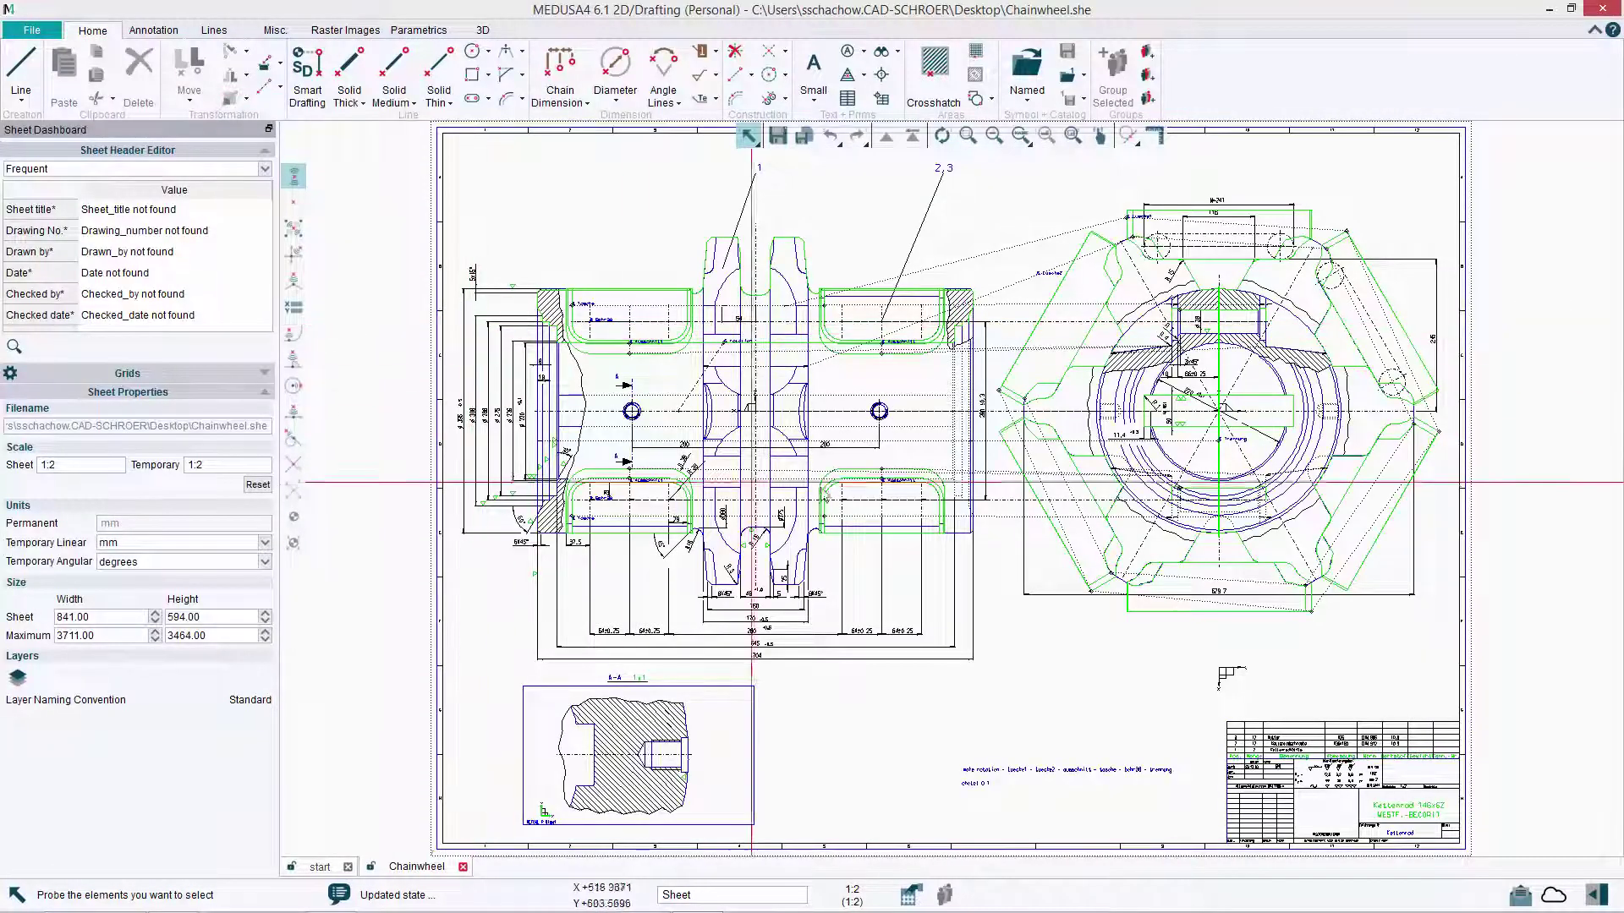
scroll(1041, 432, up, 2)
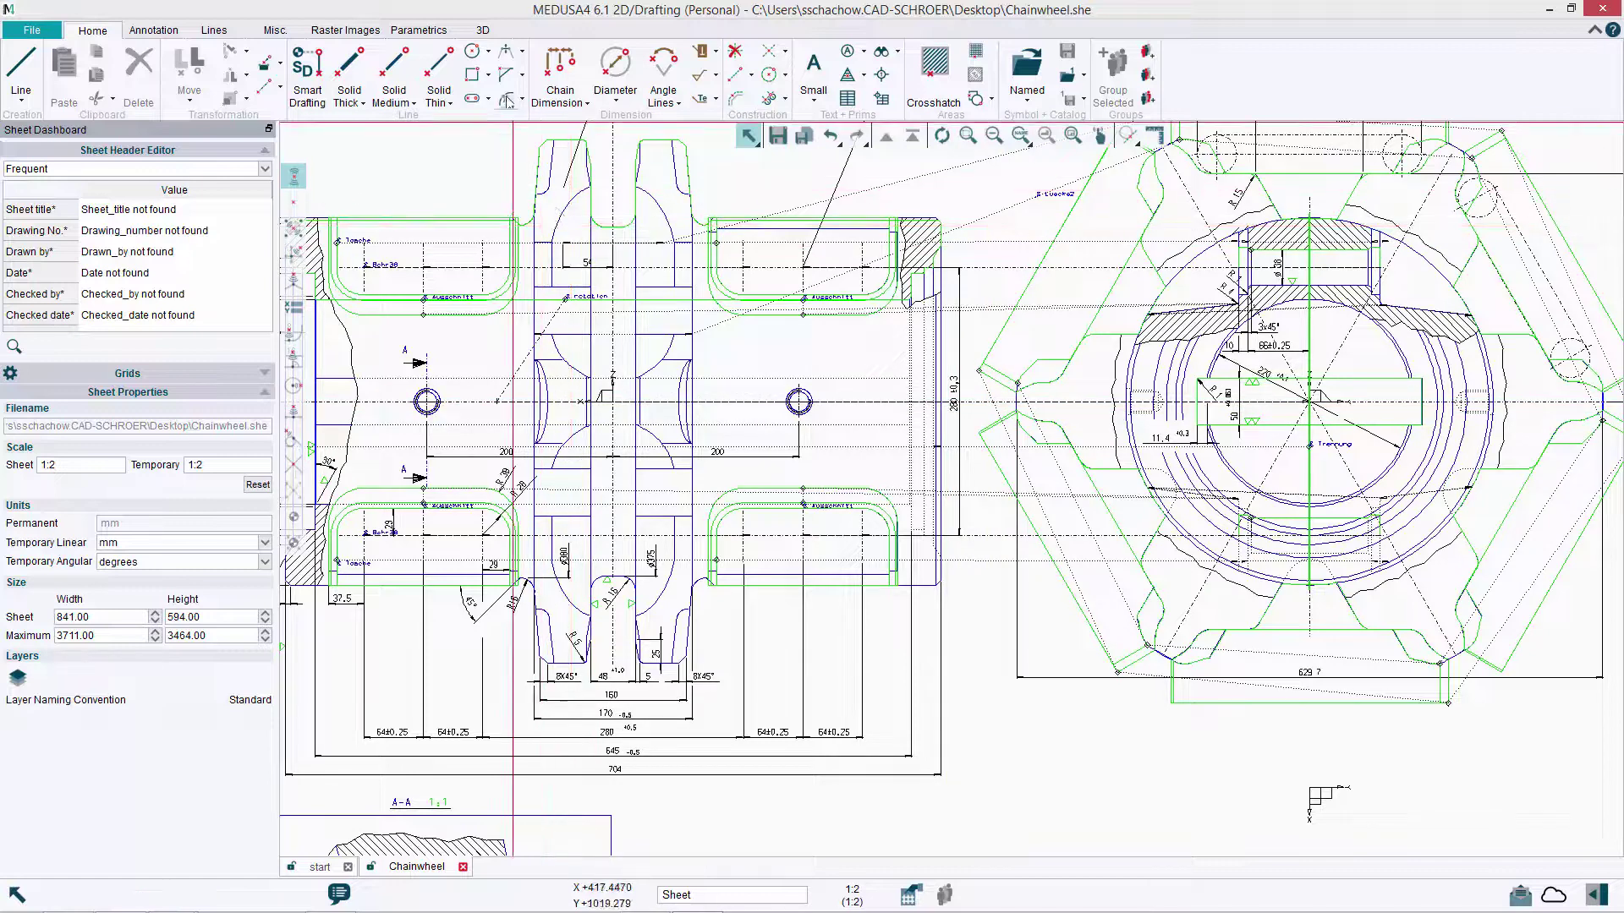
- Reconstruct a 3D model from the chainwheel views with the 3D tab's Model+Reconstruct
click(485, 32)
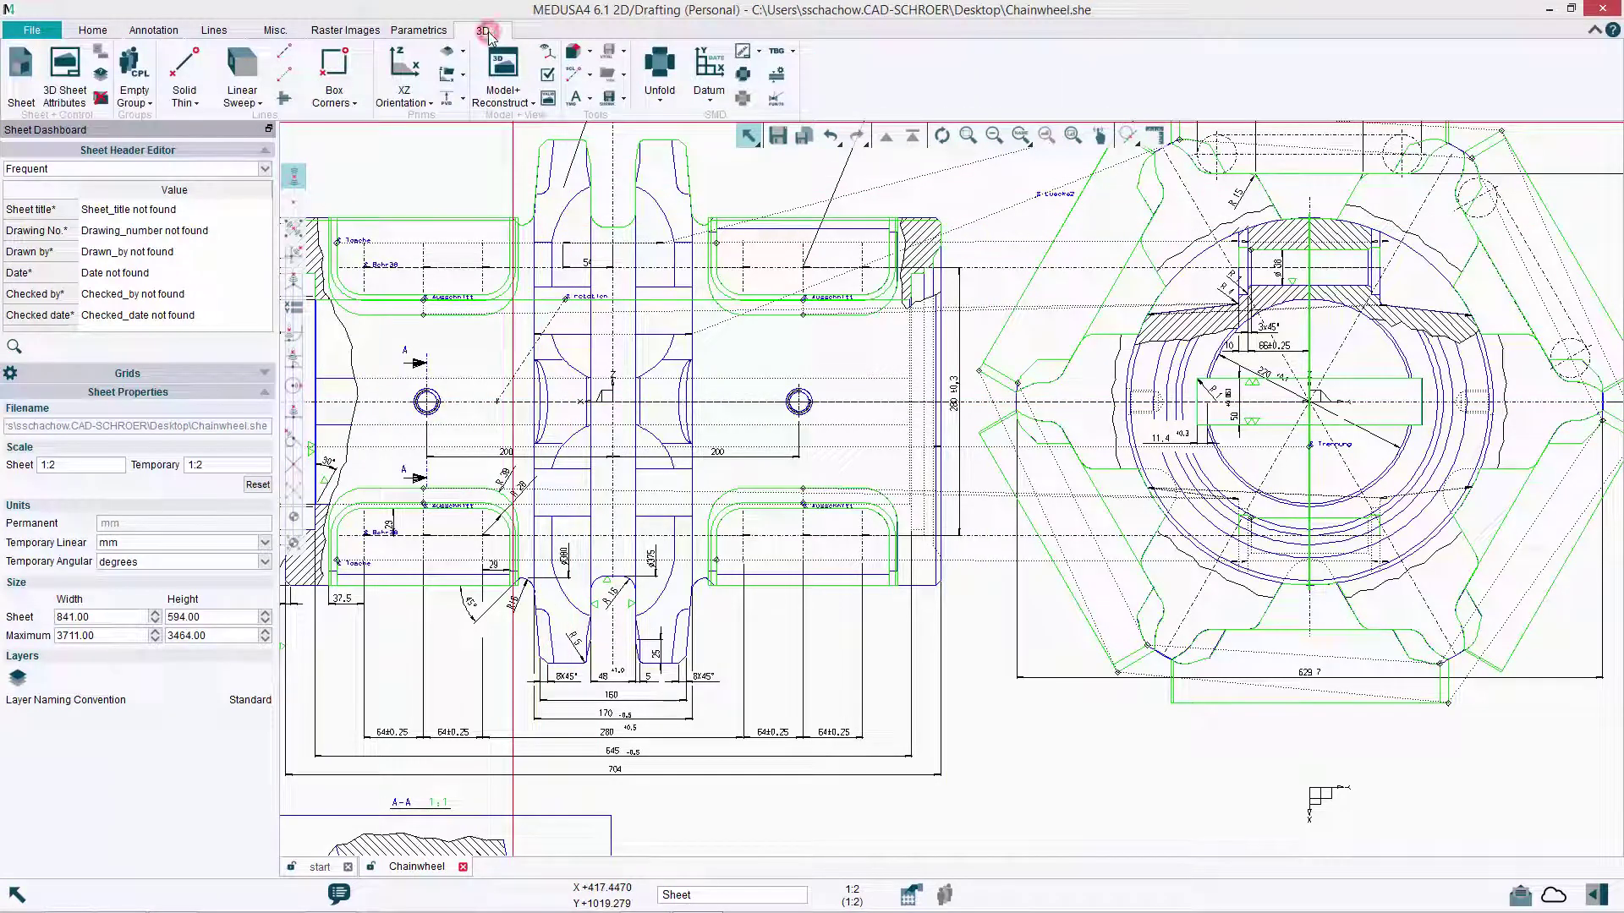
click(508, 74)
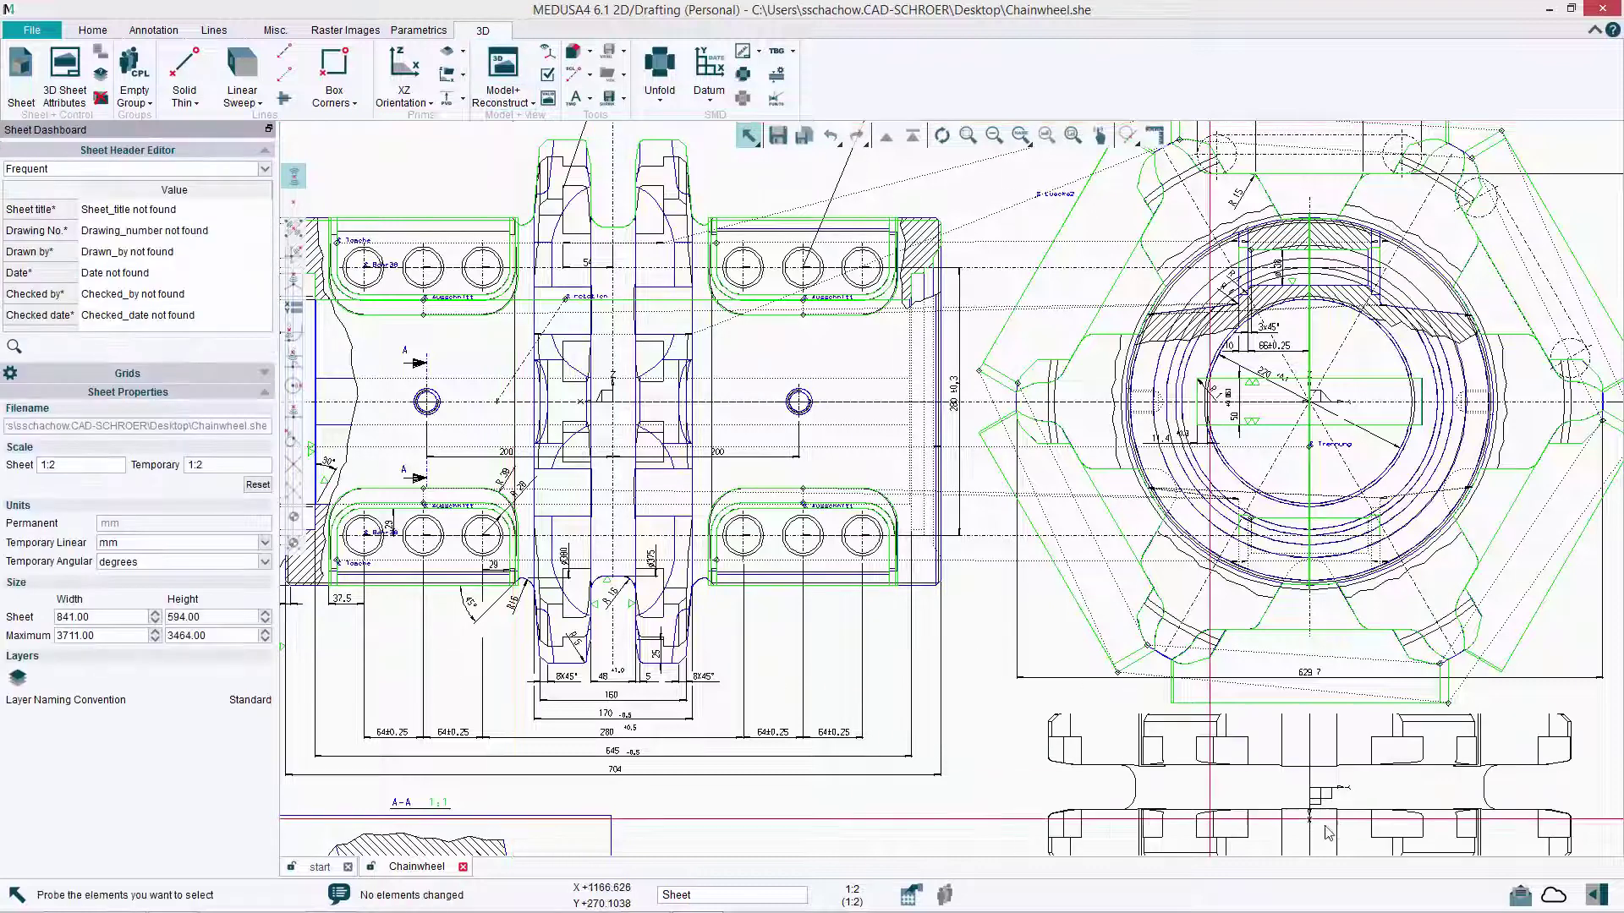
click(1238, 776)
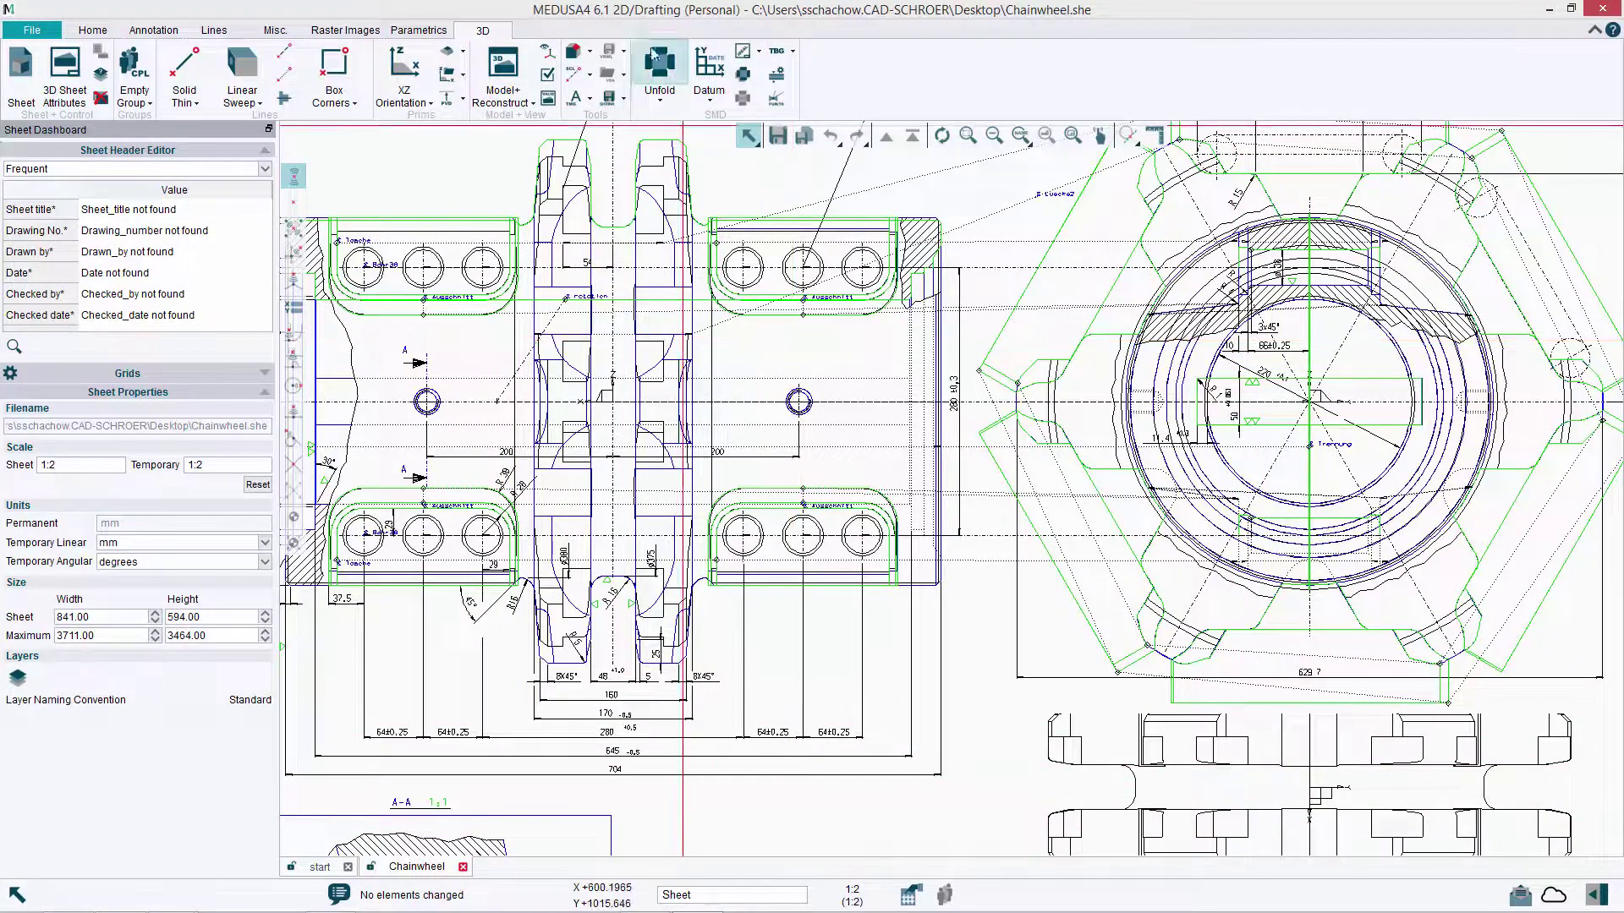
- Check that Chainwheel.mod now appears on the desktop, then re-maximize MEDUSA4
mouse_move(575, 8)
mouse_down()
mouse_move(795, 55)
mouse_move(1082, 62)
mouse_up()
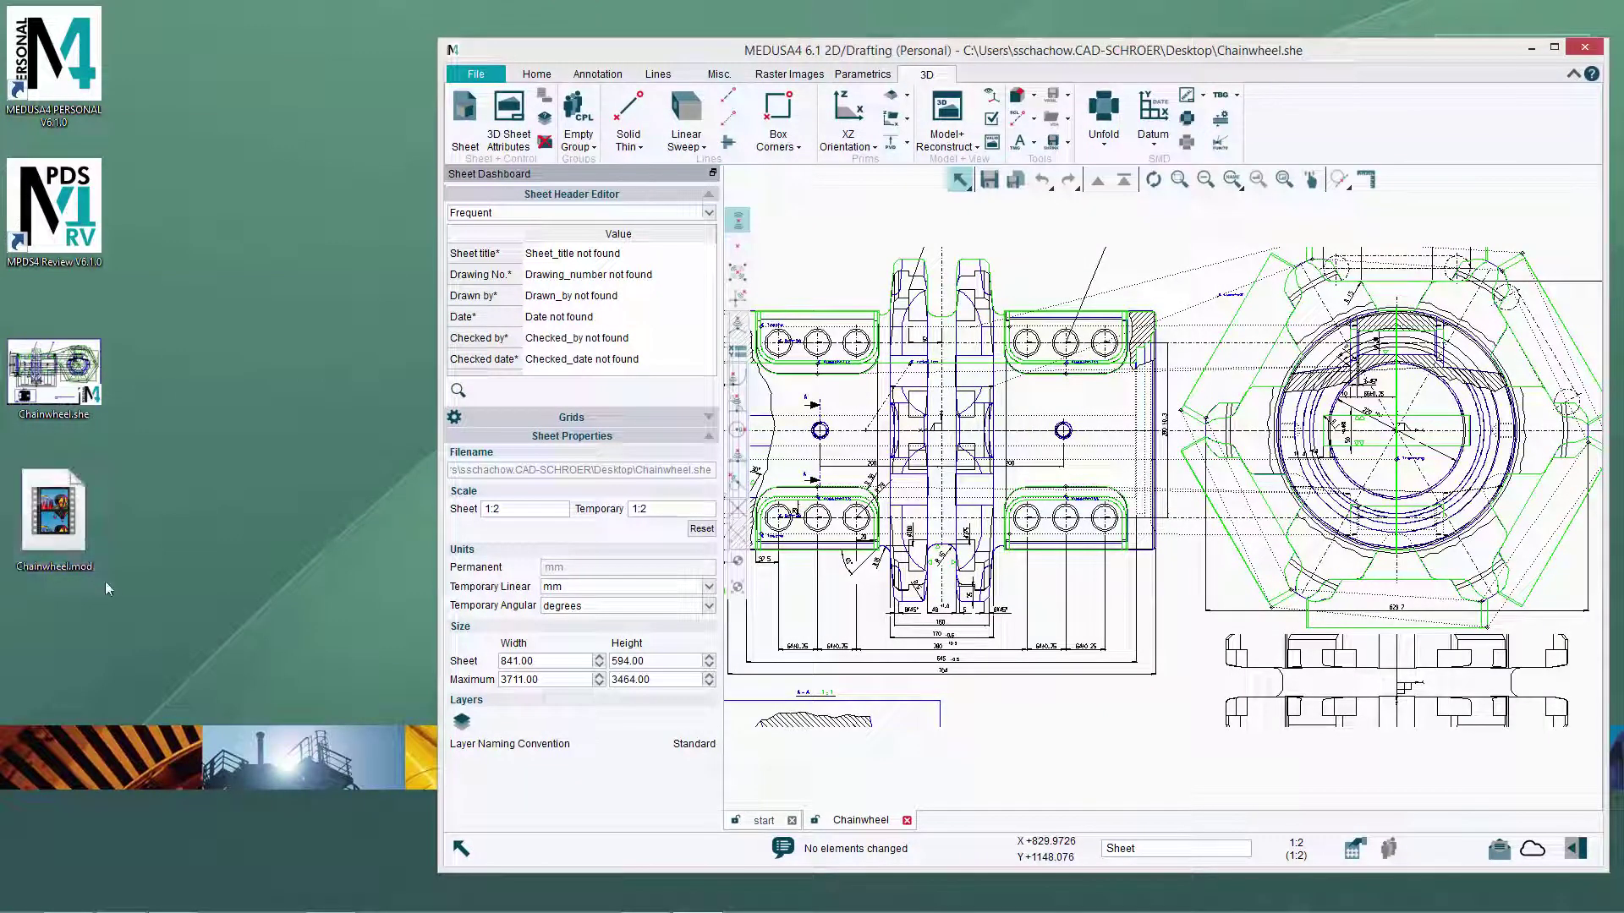
click(53, 515)
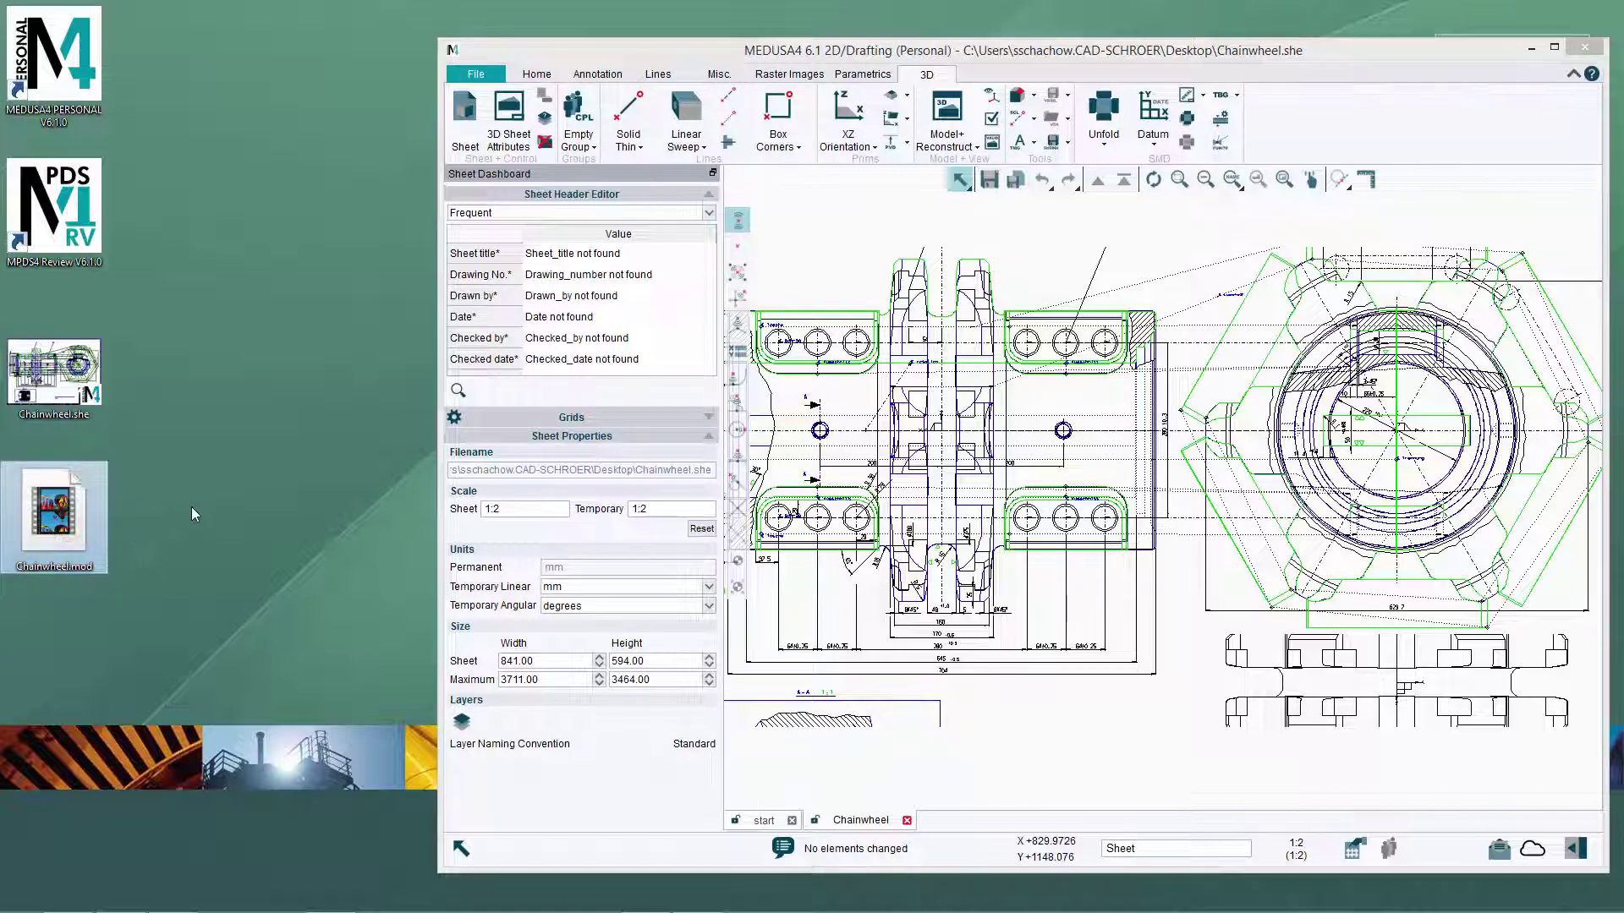
double_click(947, 49)
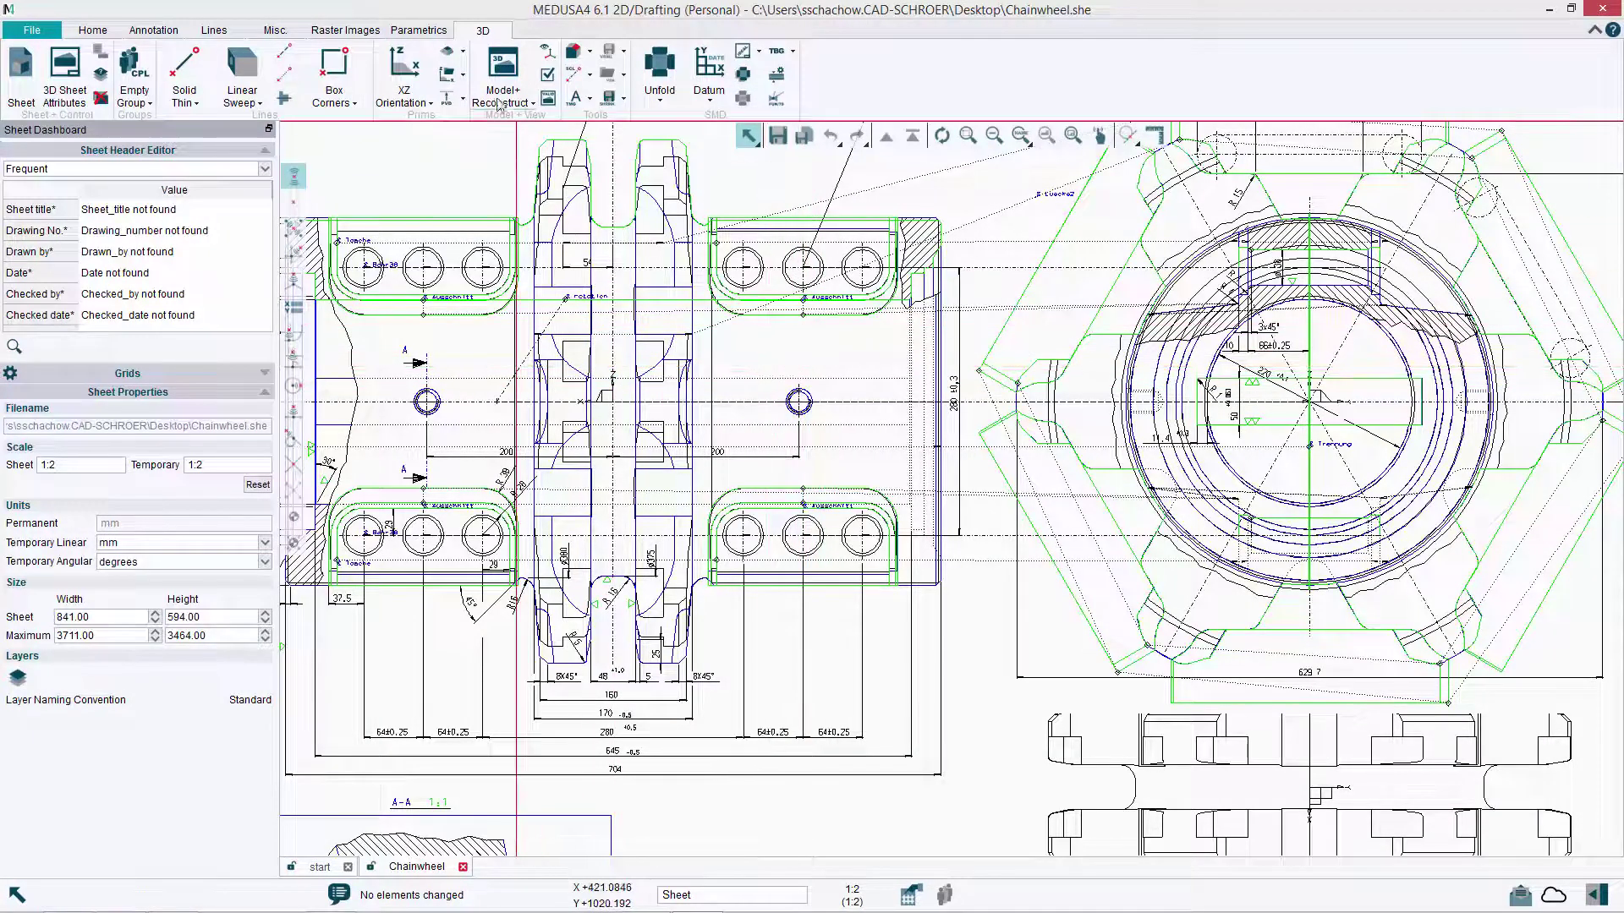
- Inspect the reconstructed chainwheel in a moved, enlarged Model Viewer by rotating it
click(547, 52)
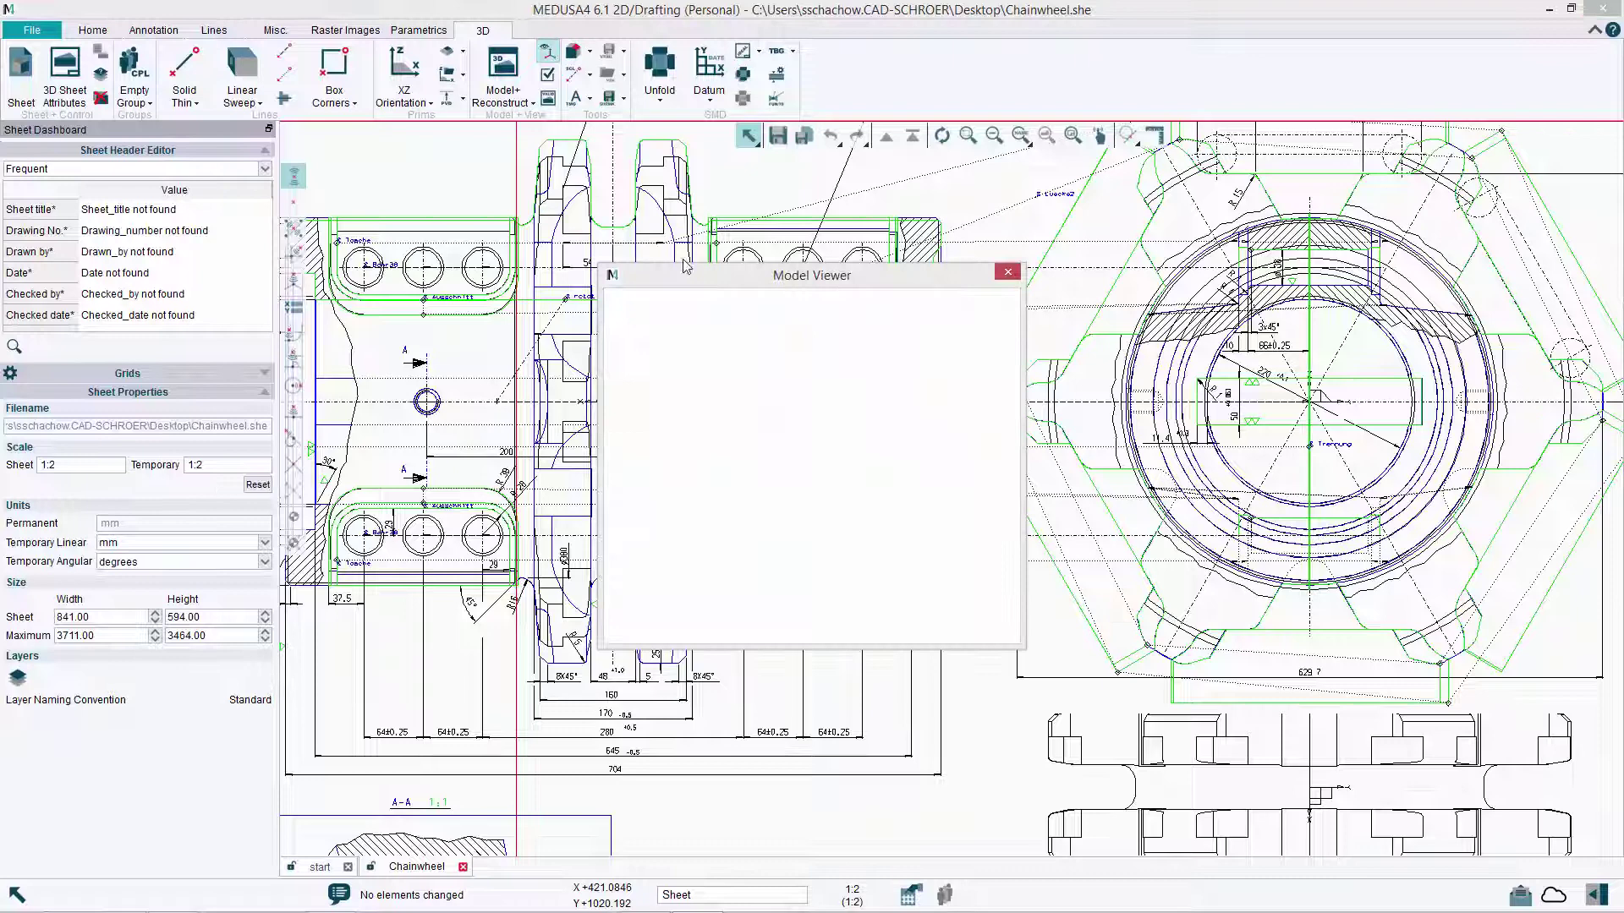
drag(677, 262, 87, 132)
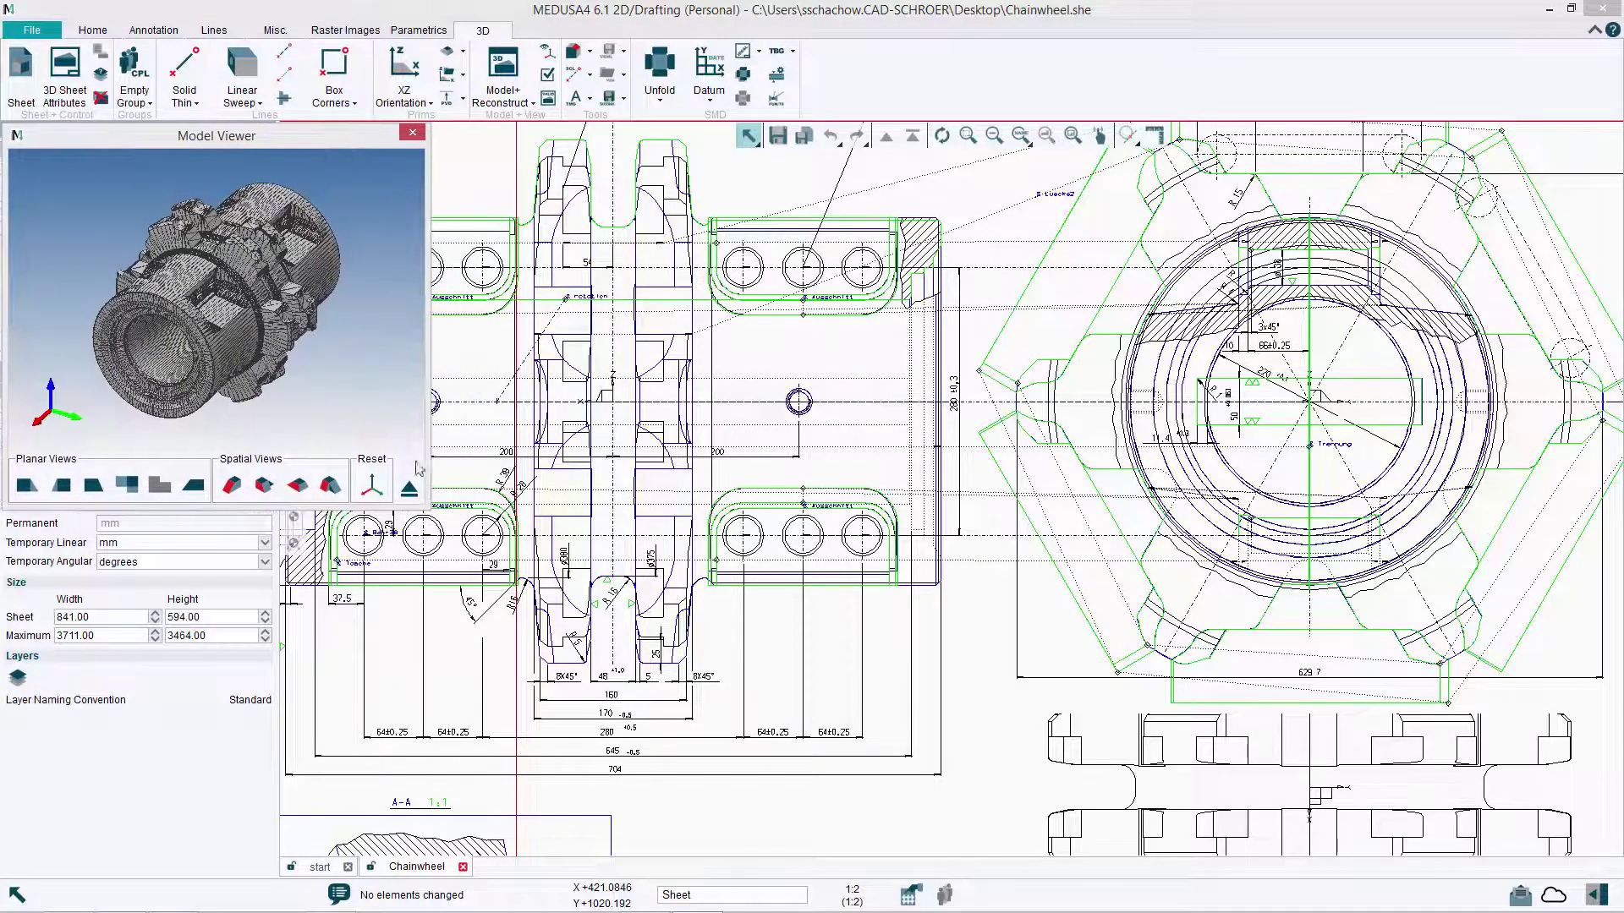
drag(423, 507, 764, 717)
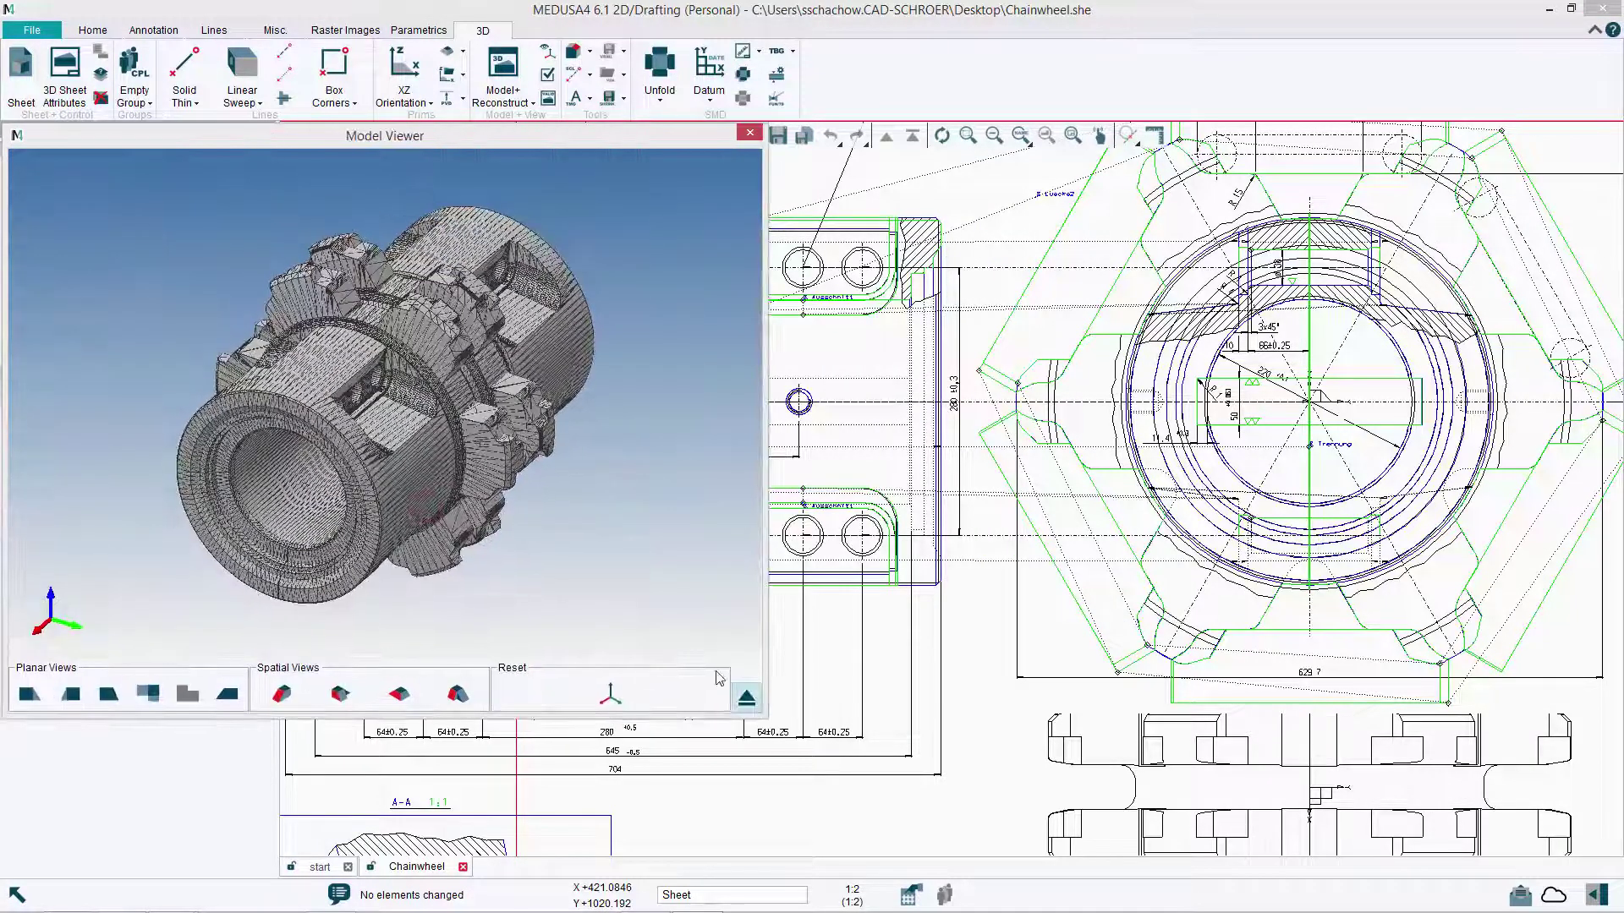
mouse_move(624, 548)
mouse_down()
mouse_move(432, 354)
mouse_move(318, 349)
mouse_up()
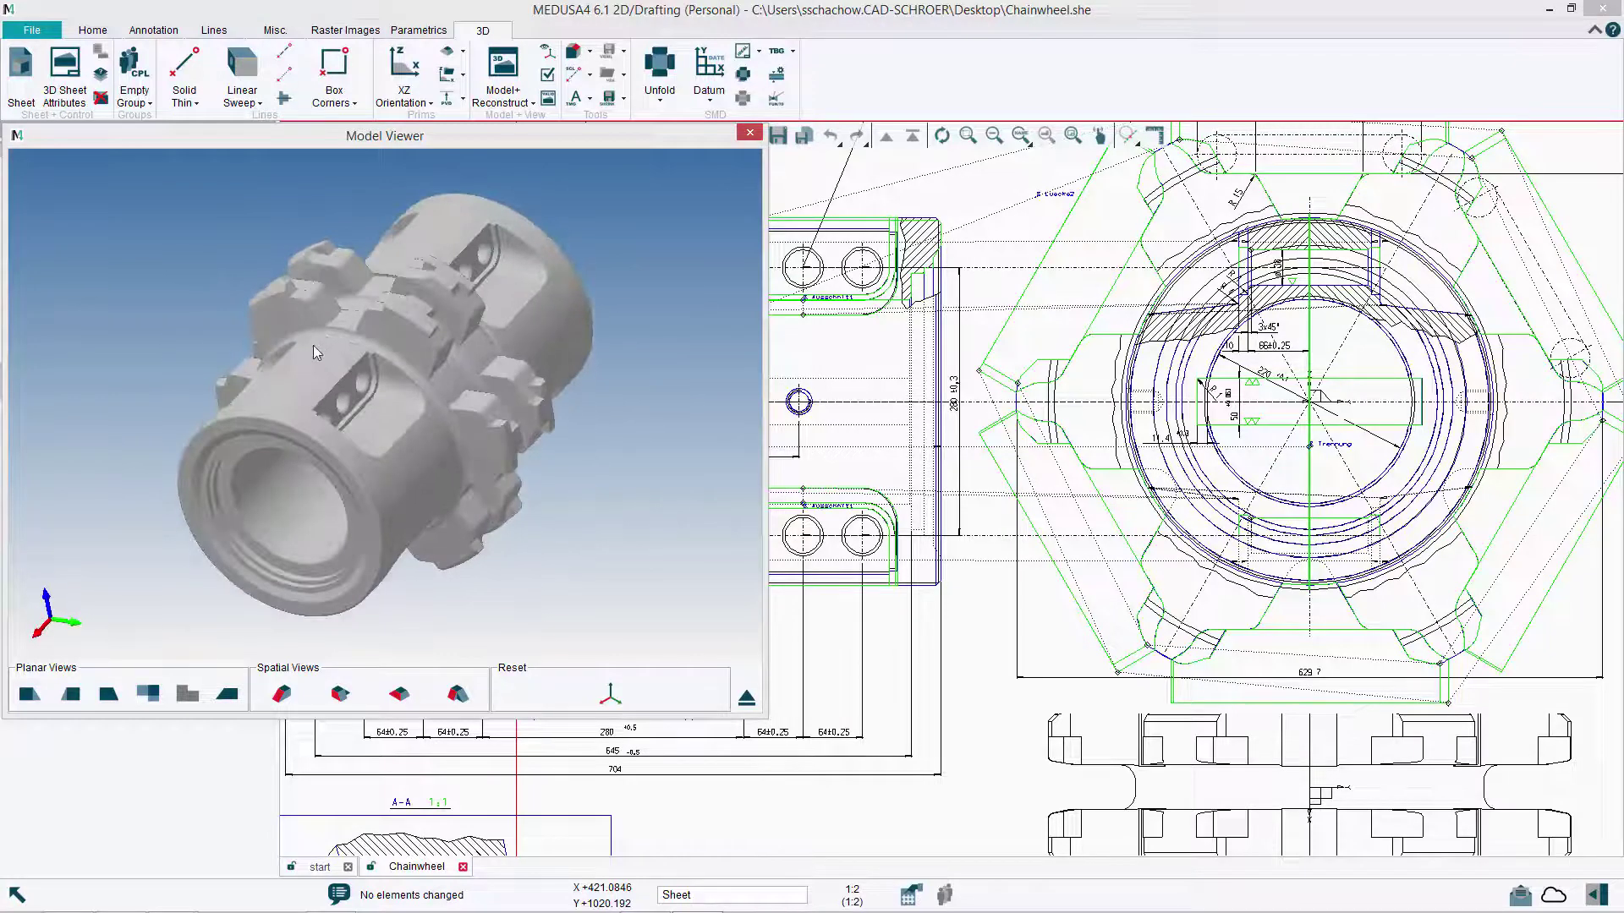
click(38, 30)
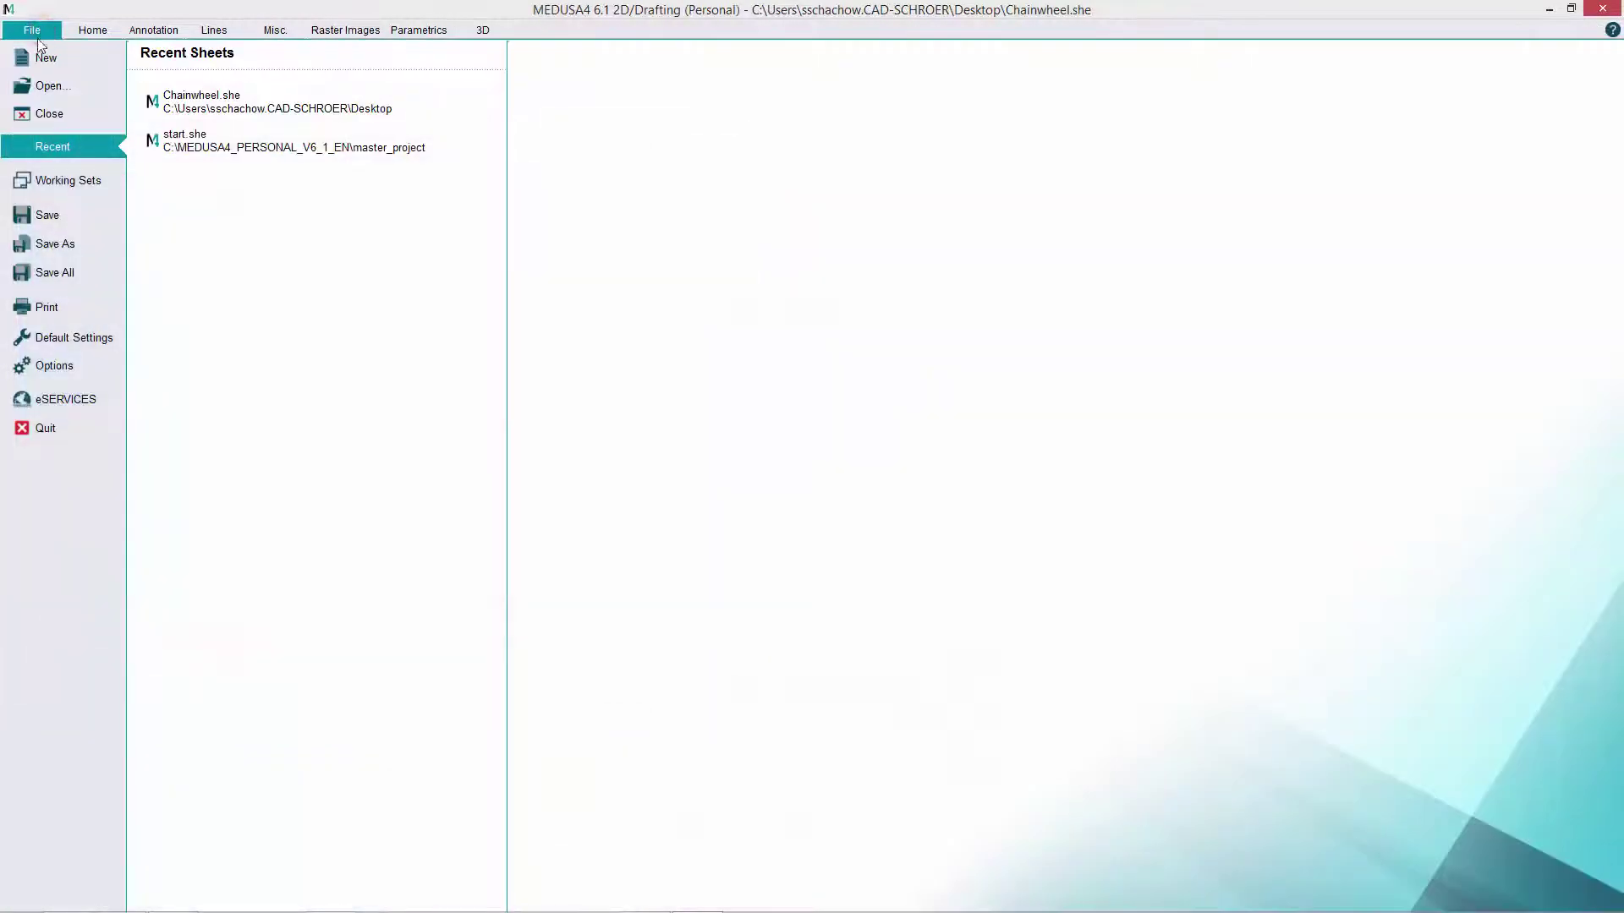
- Log in to CSG eServices via File > eSERVICES and open the 3D Convert Drawings service
click(39, 398)
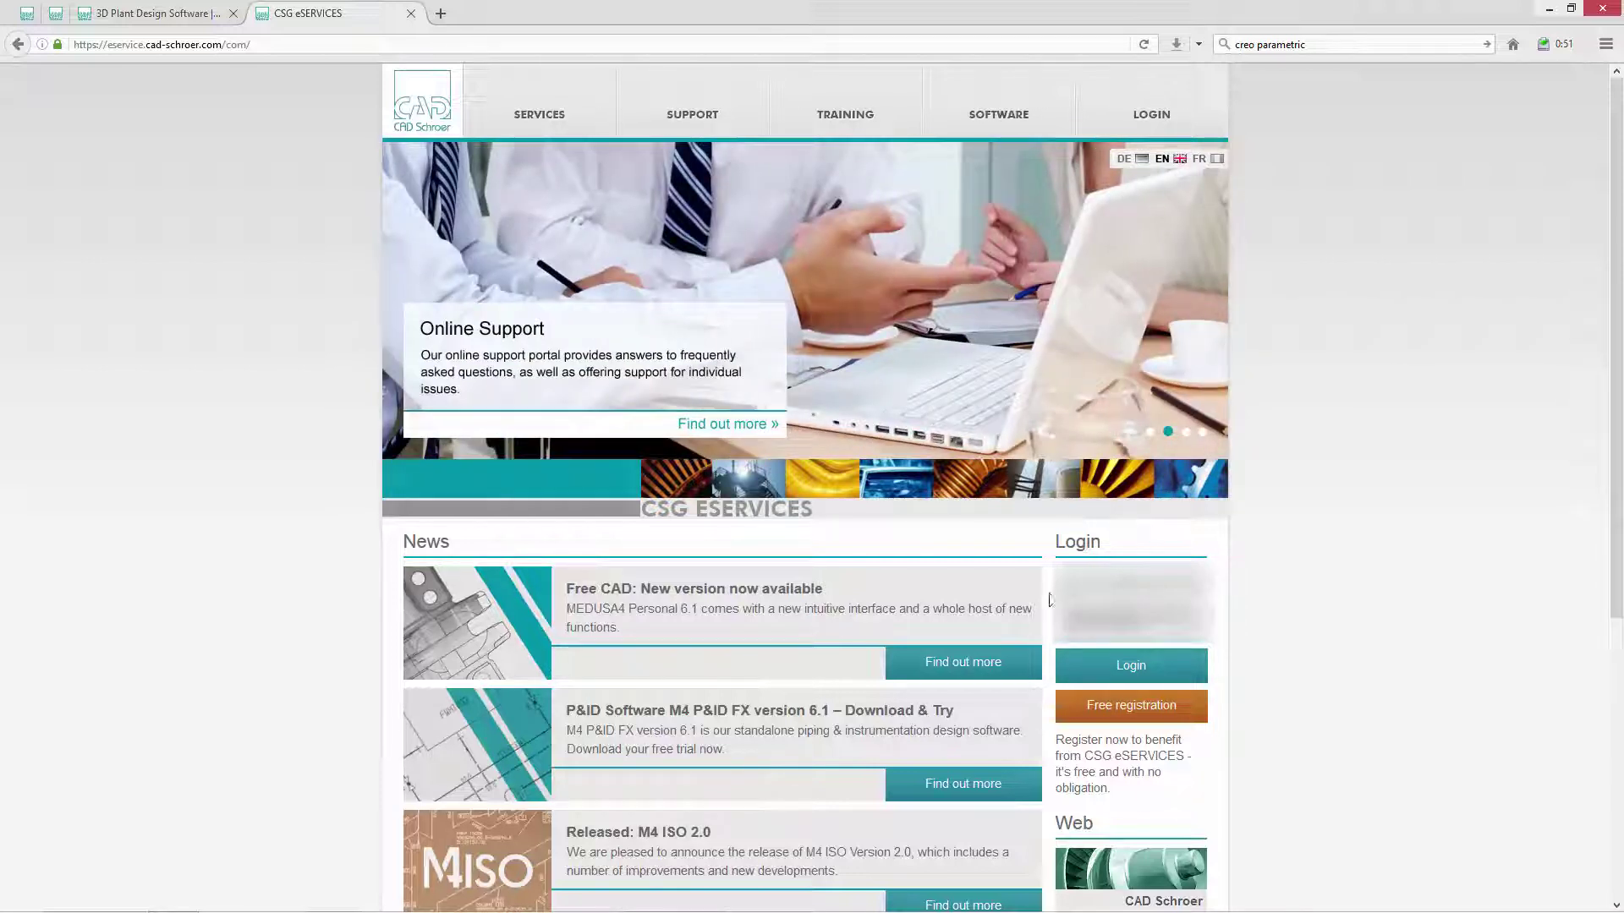
click(1130, 666)
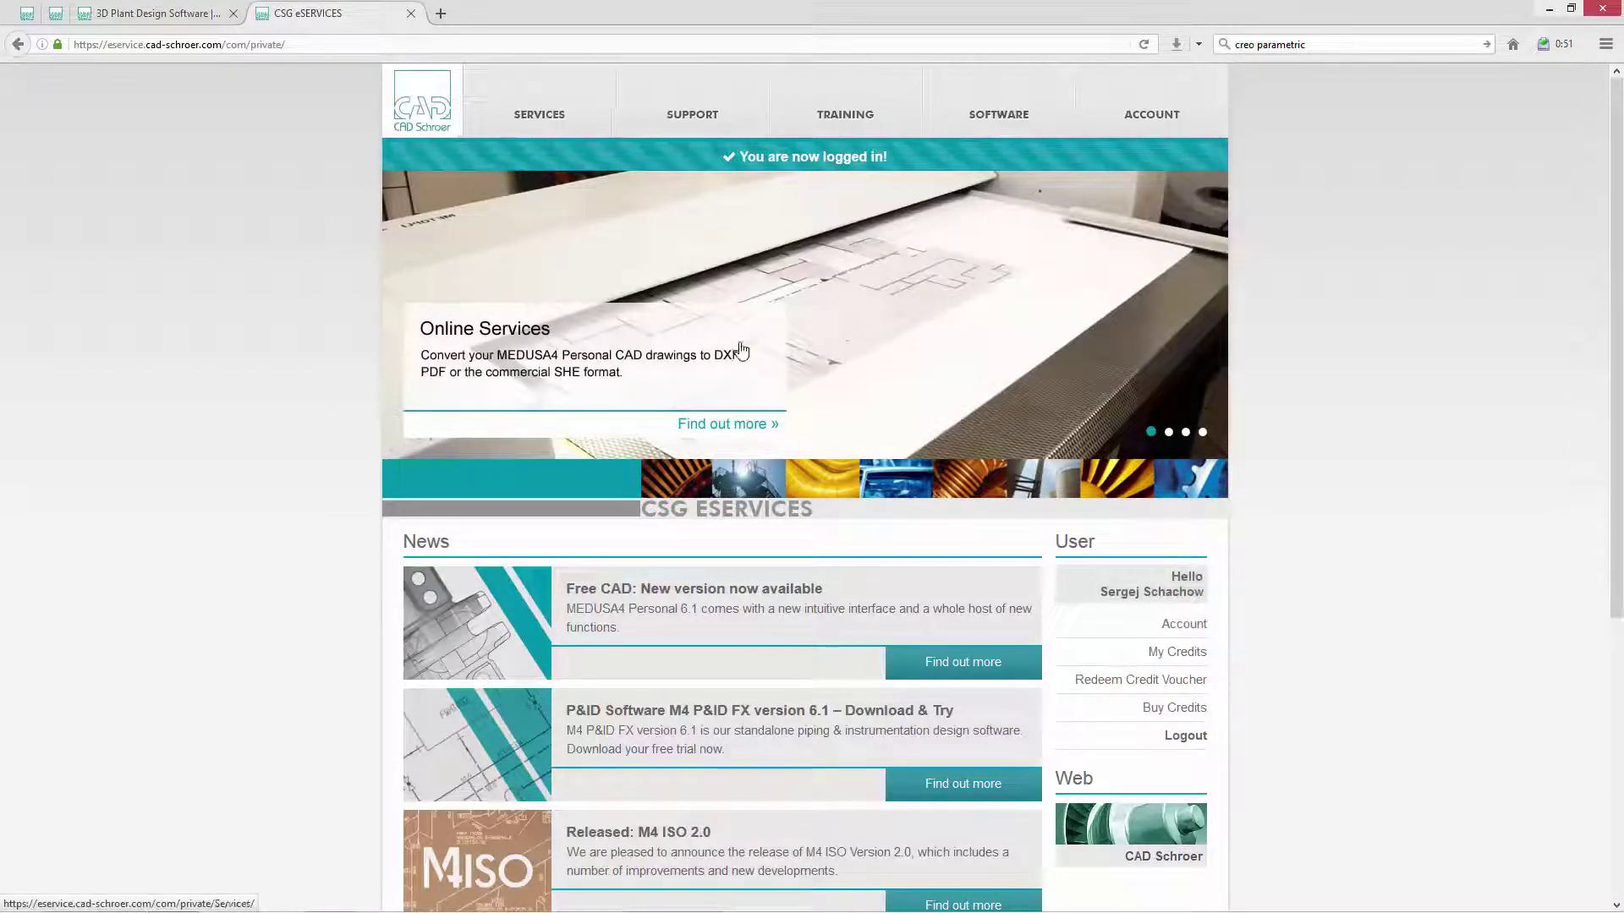
click(539, 103)
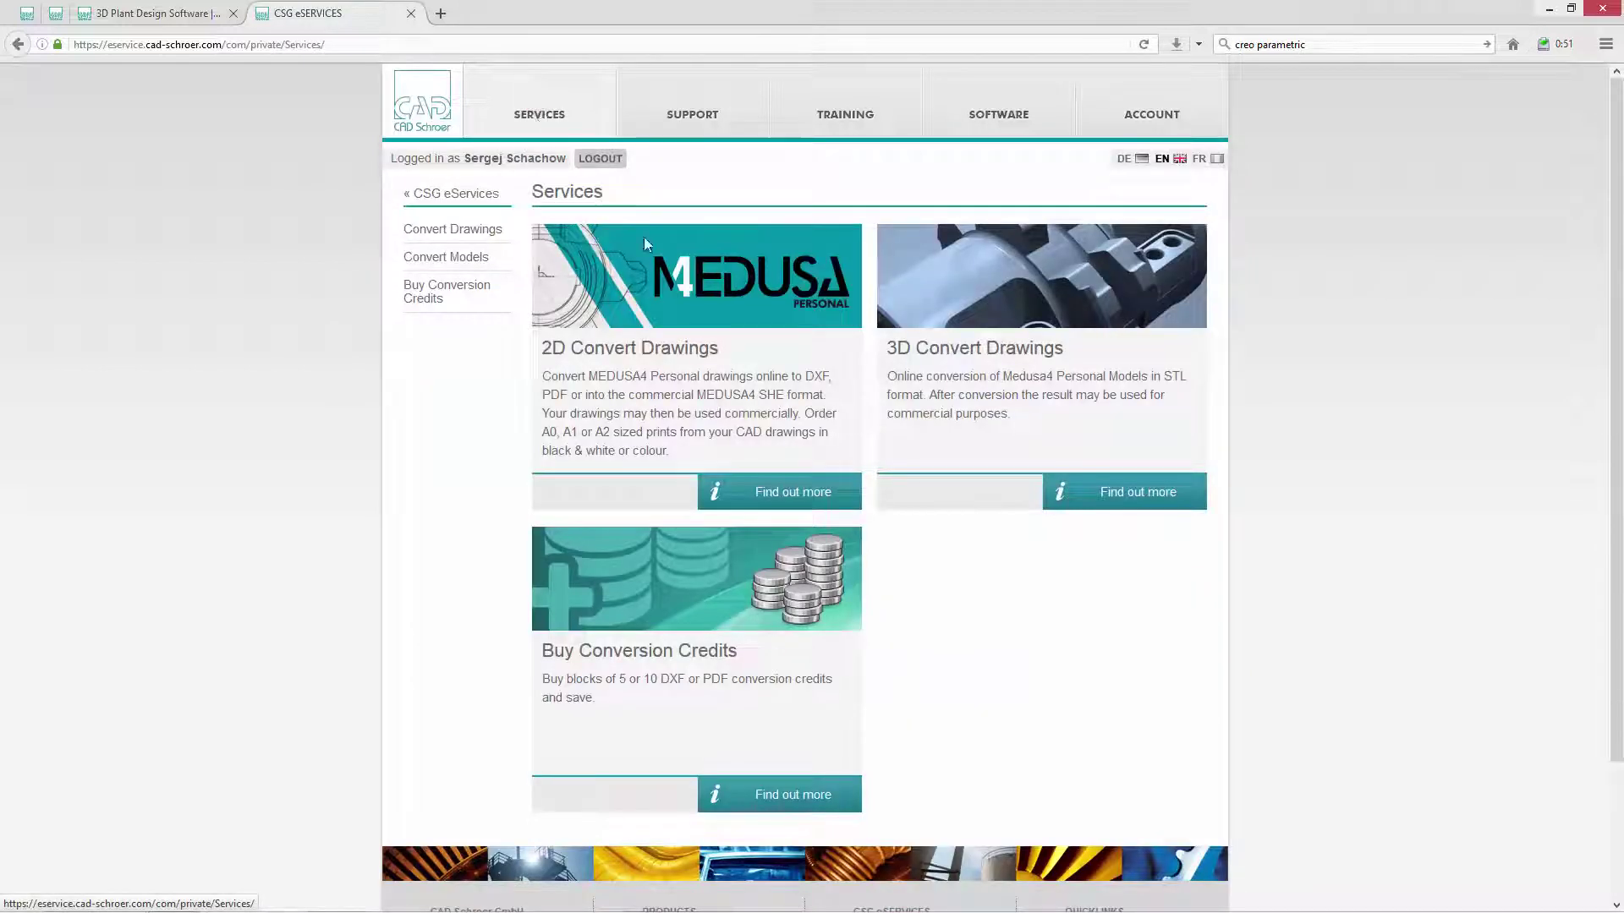
click(1142, 499)
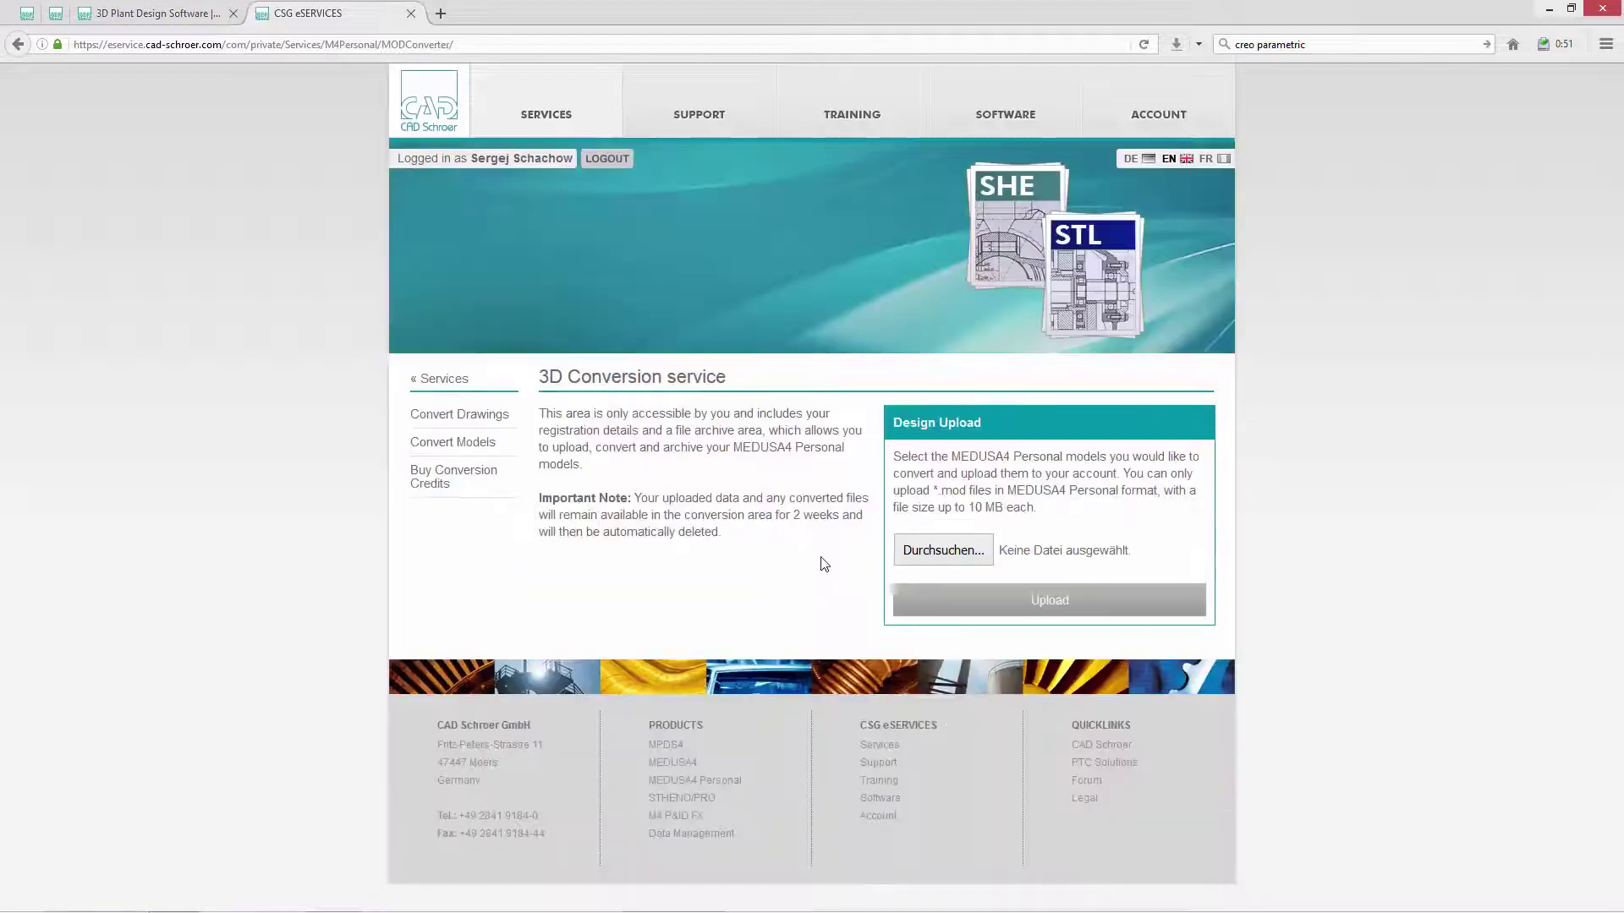
- Upload Chainwheel.mod from the Desktop to the conversion service, within the 10 MB limit
click(945, 558)
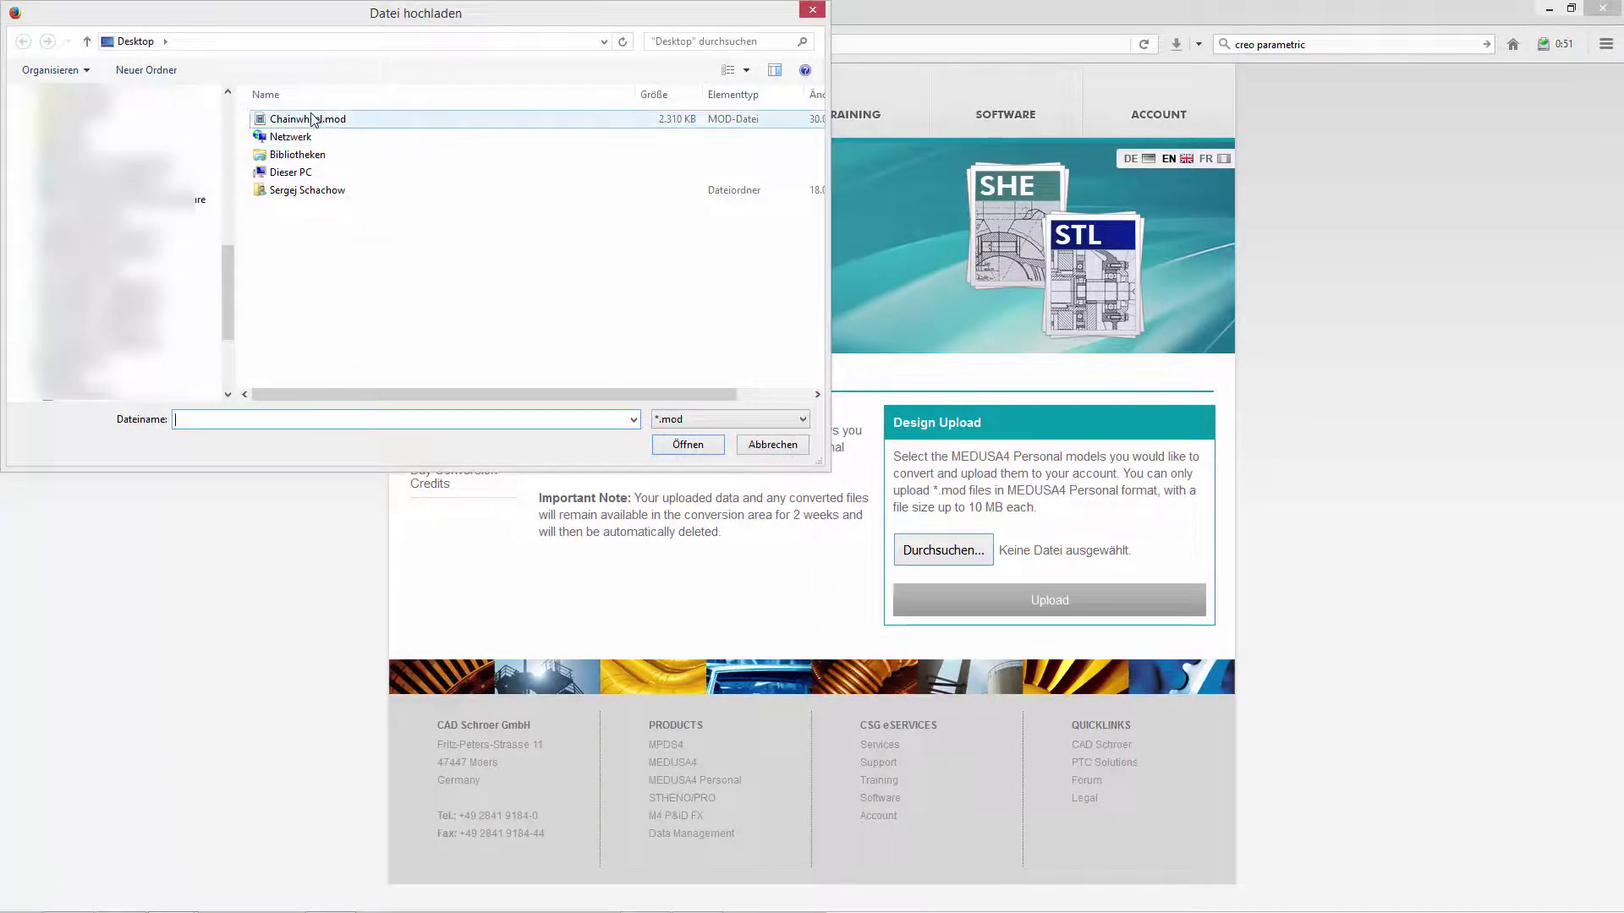
click(227, 187)
drag(229, 191, 228, 131)
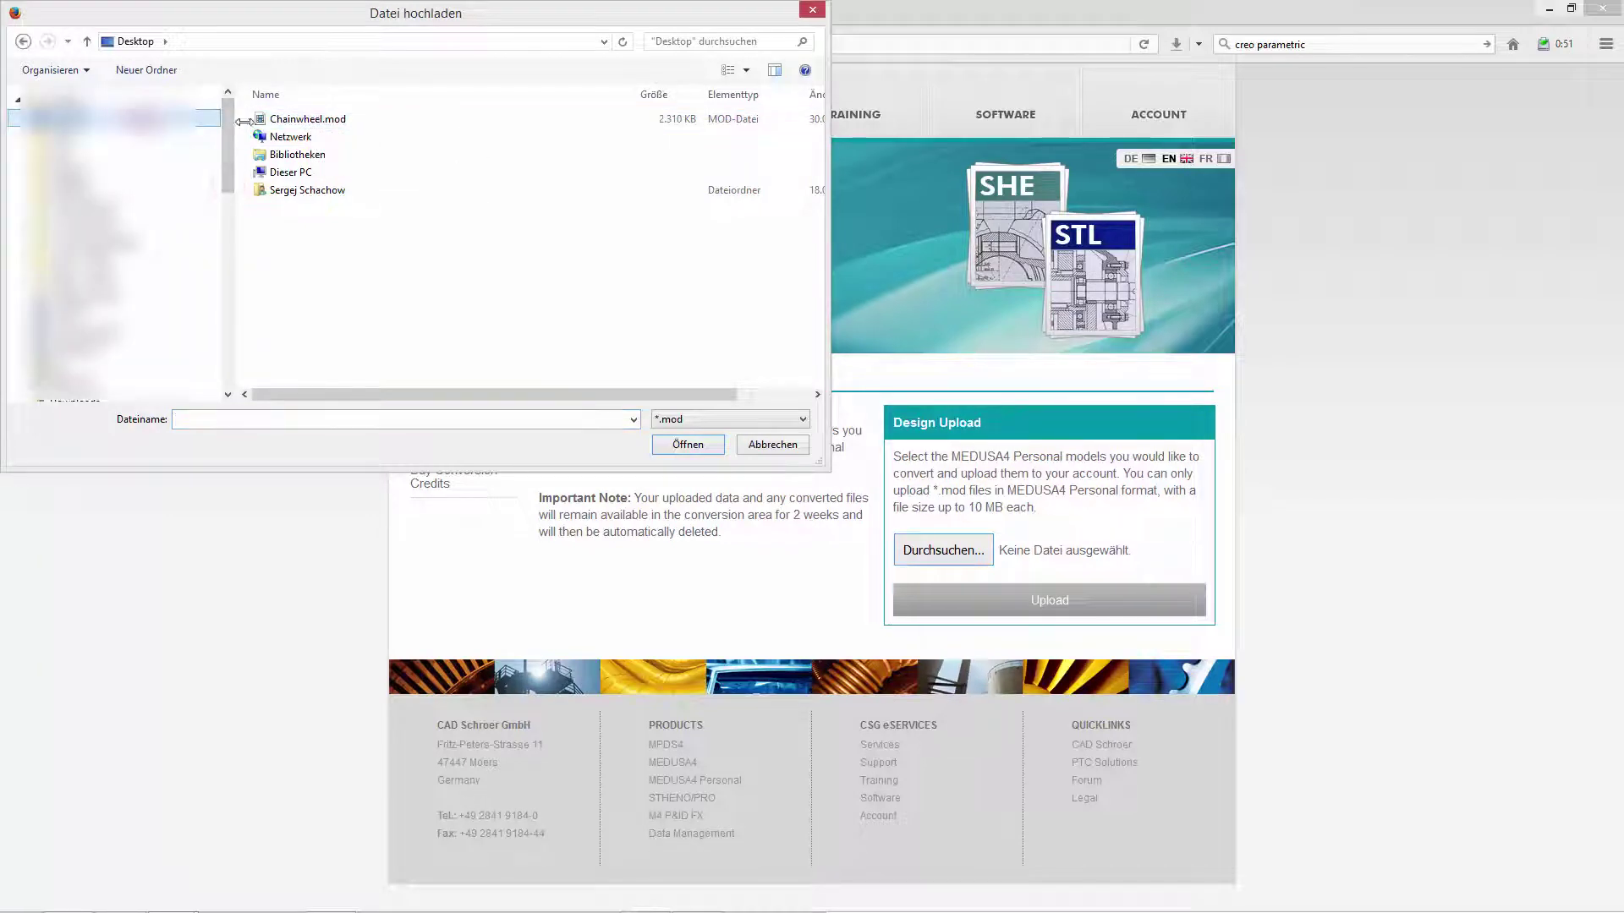
click(330, 121)
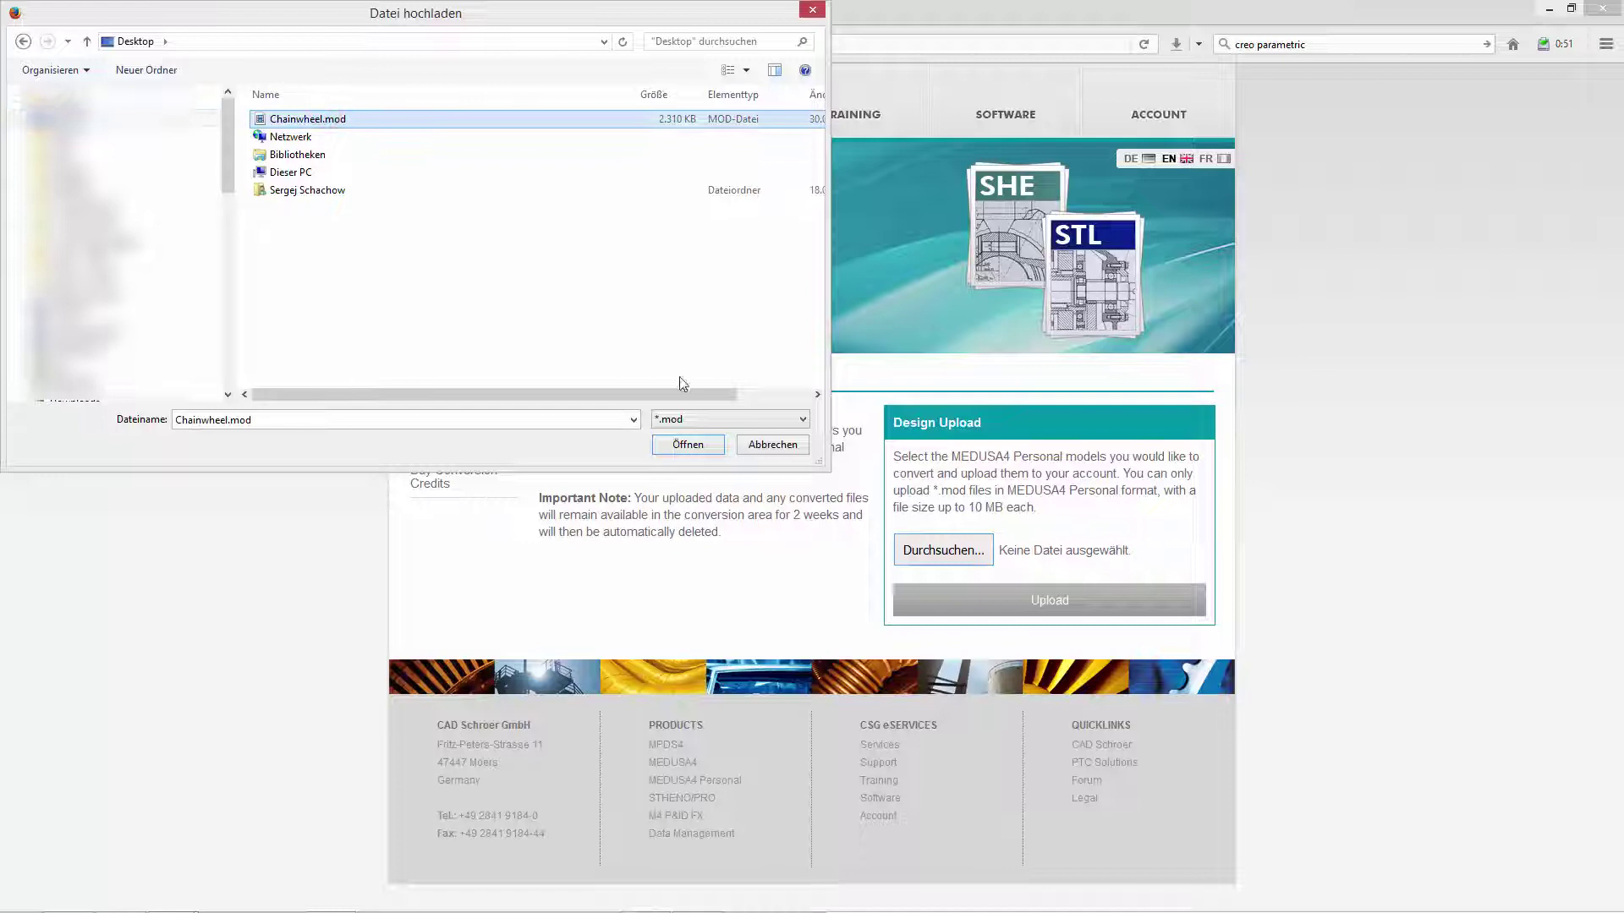
click(709, 448)
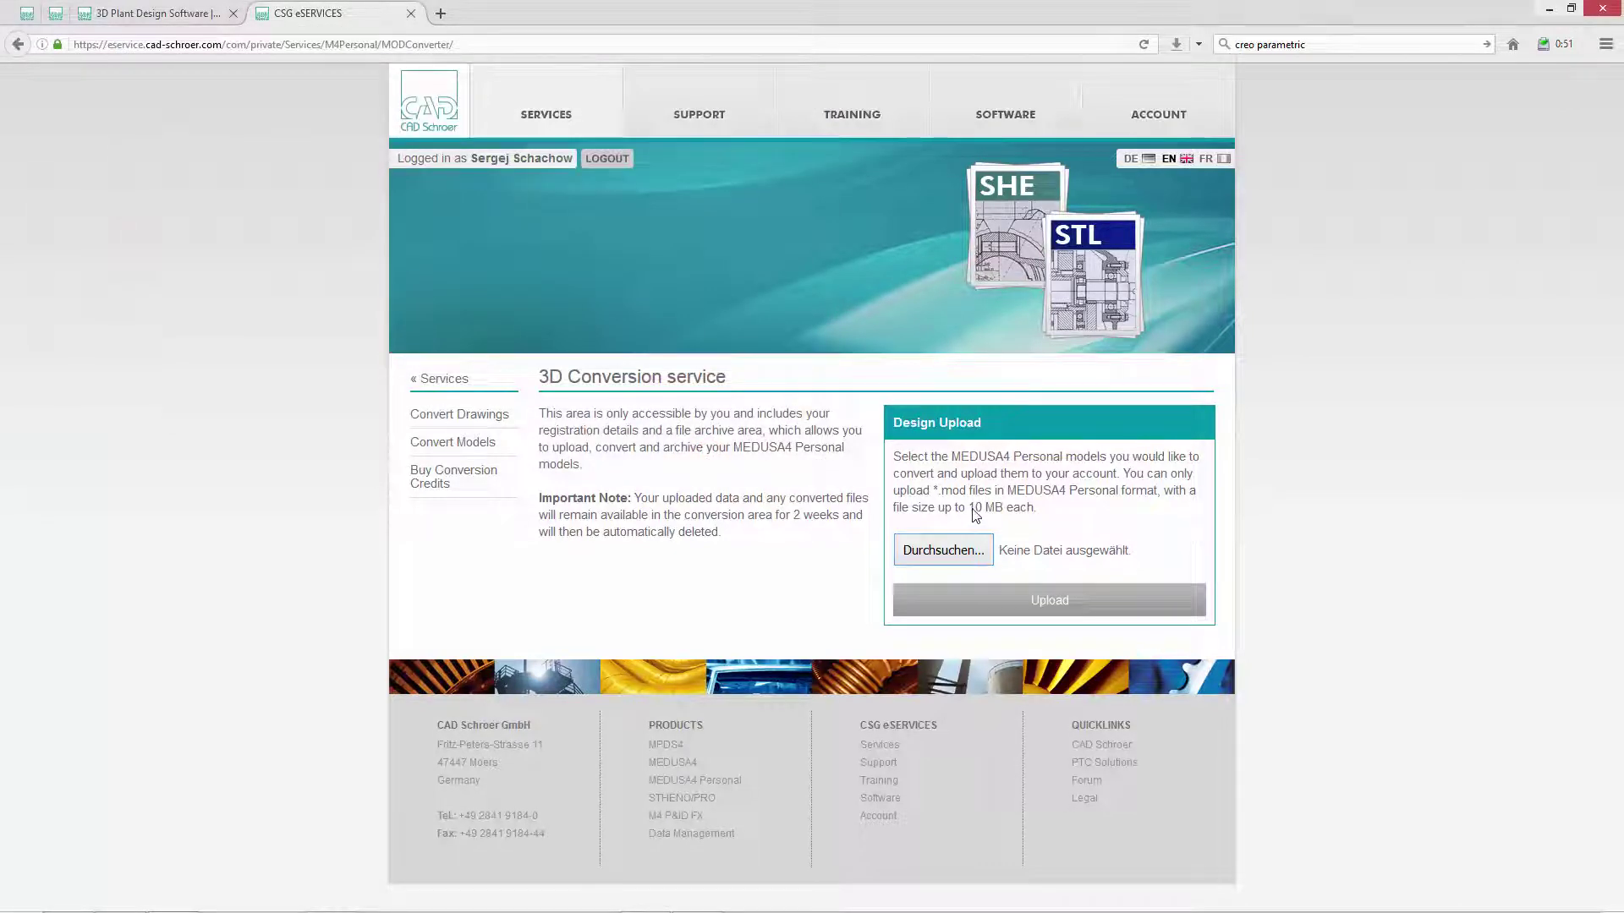
drag(968, 508, 1000, 508)
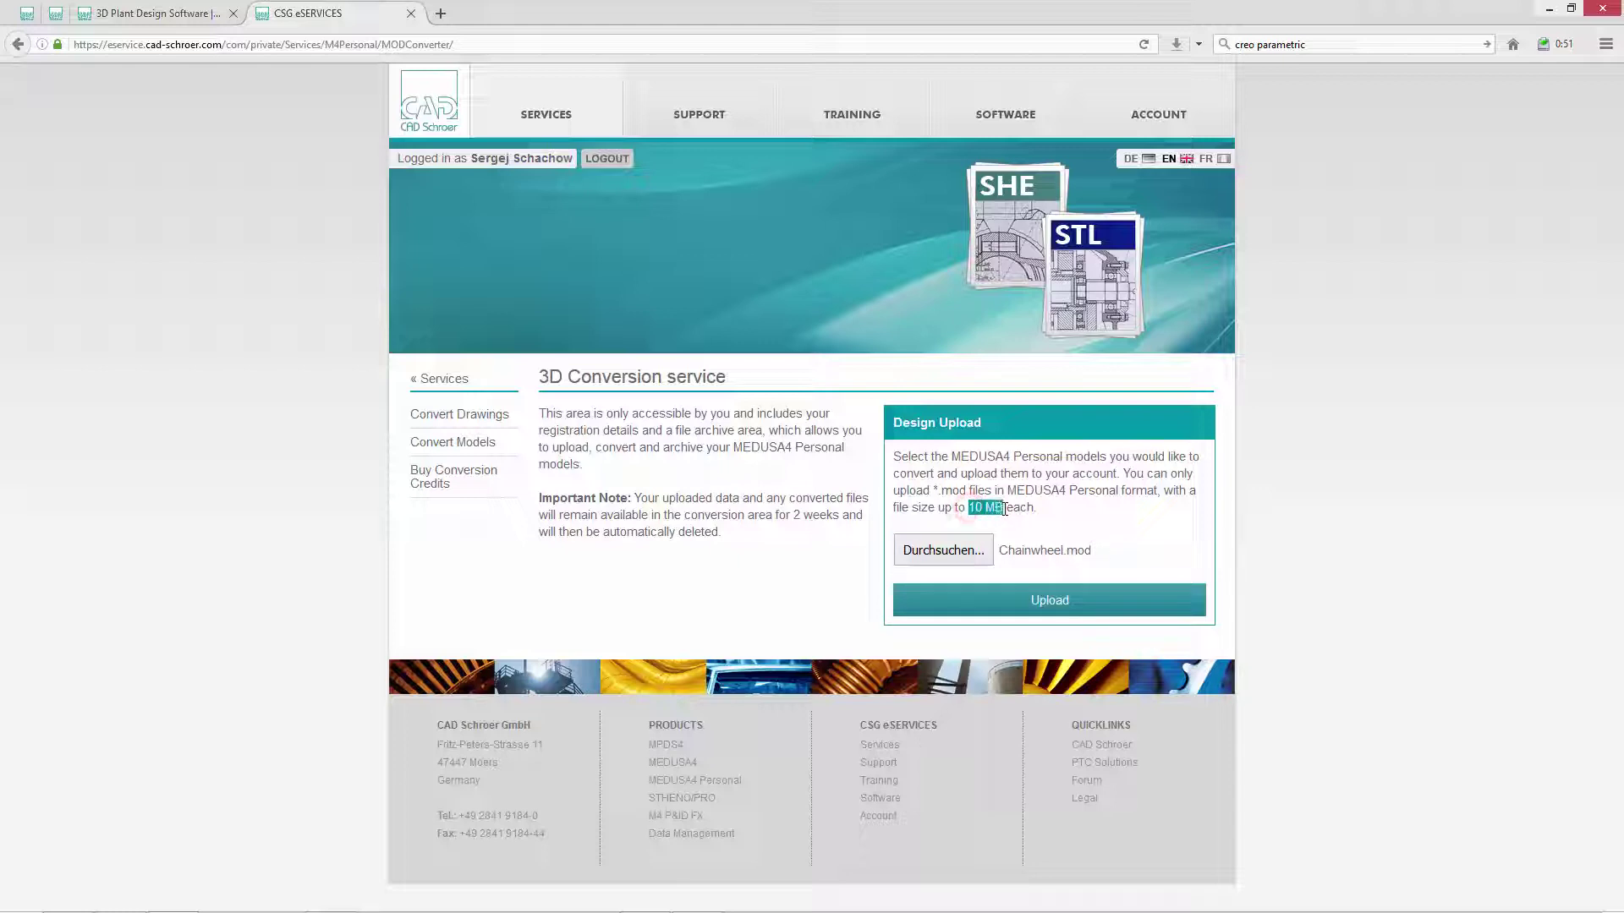
click(1054, 600)
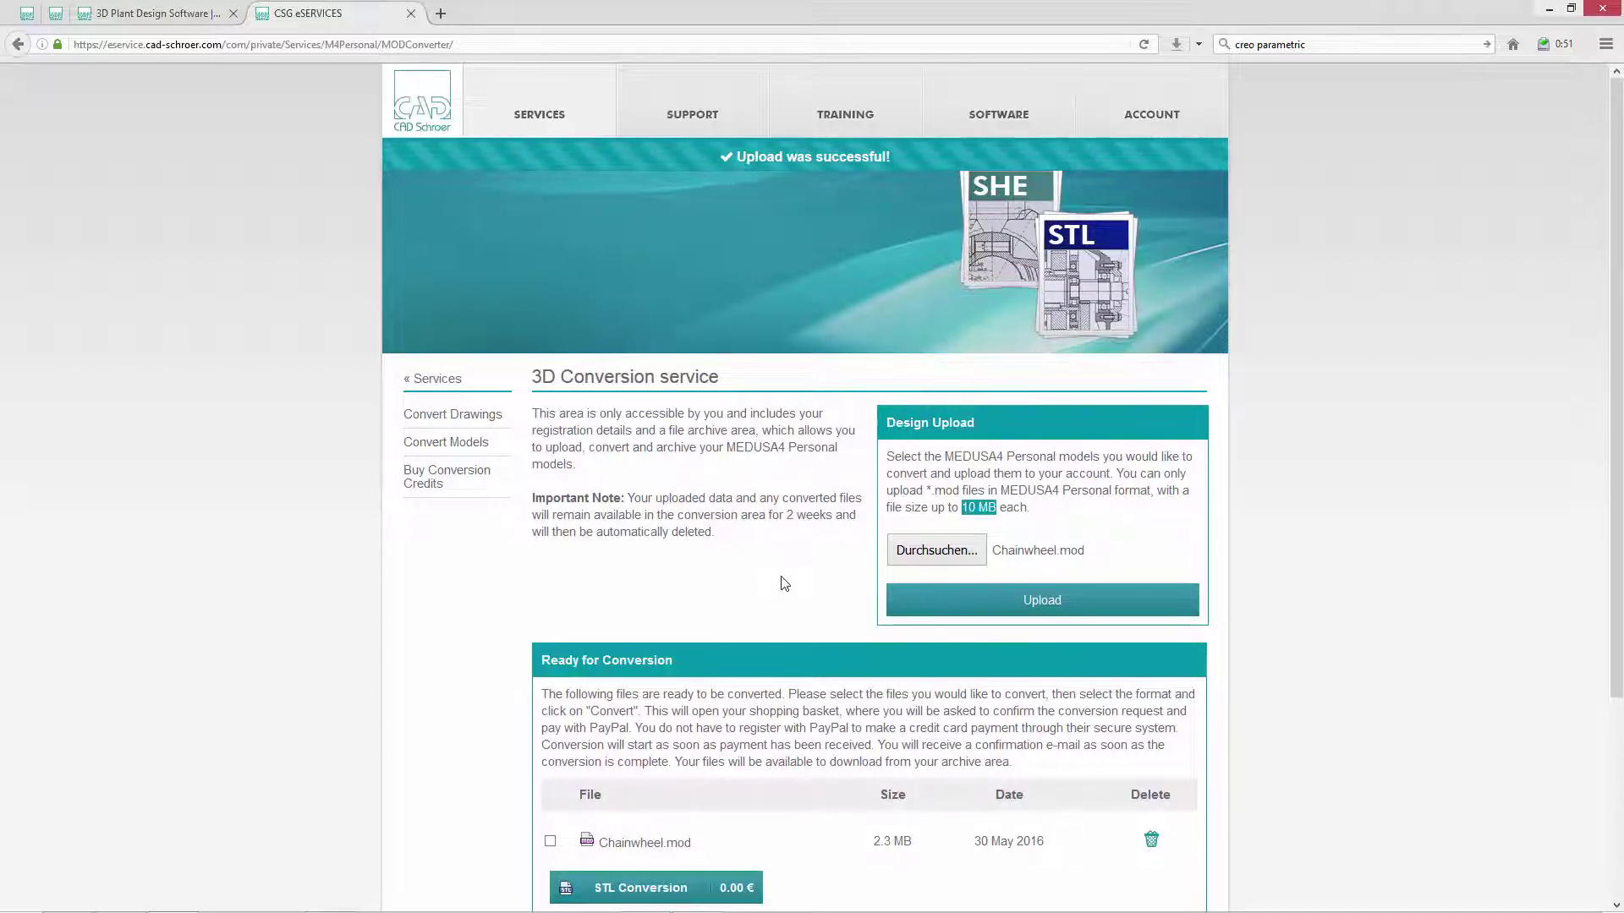
- Select Chainwheel.mod and add its MOD-to-STL conversion to the basket
scroll(784, 583, down, 3)
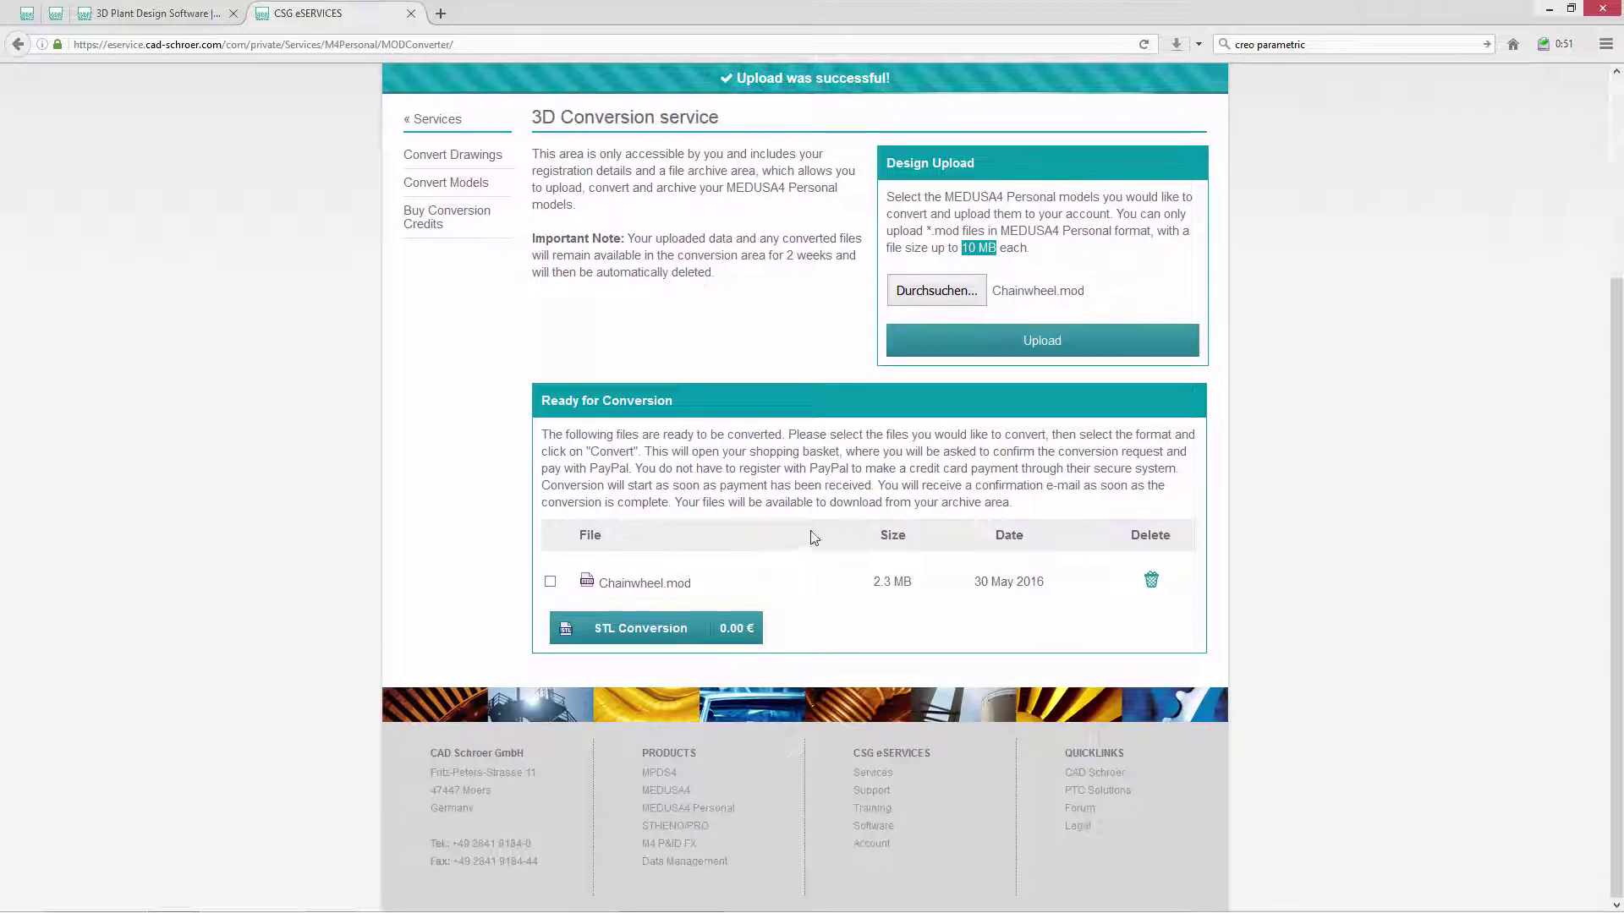
click(551, 583)
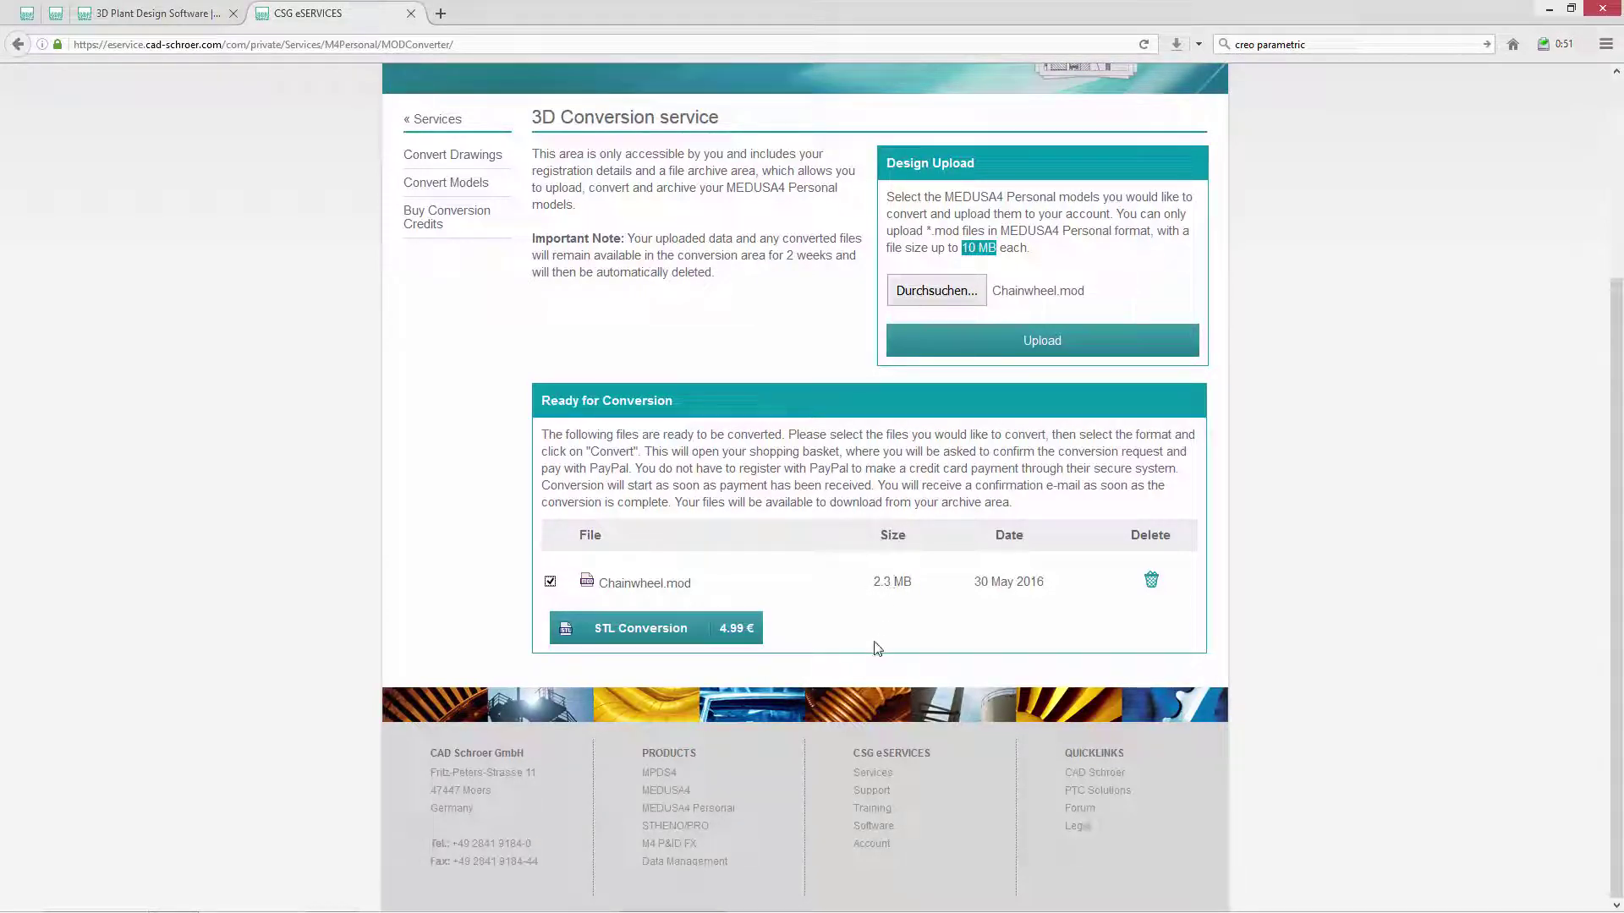
click(678, 635)
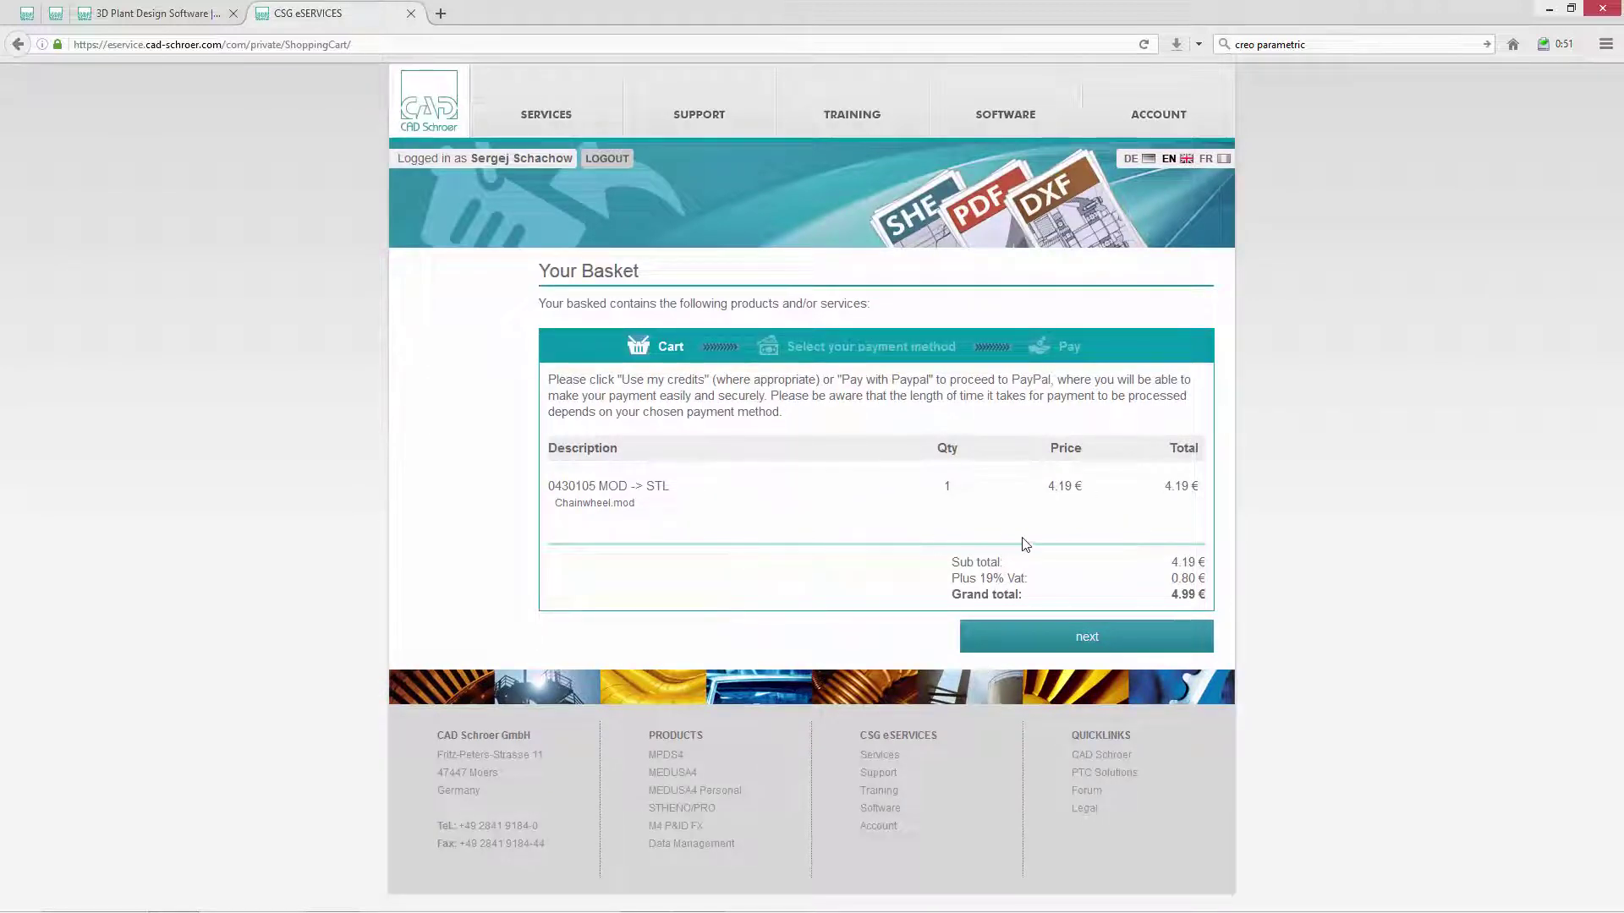
- Proceed from the basket with PayPal selected as the payment method
click(1087, 645)
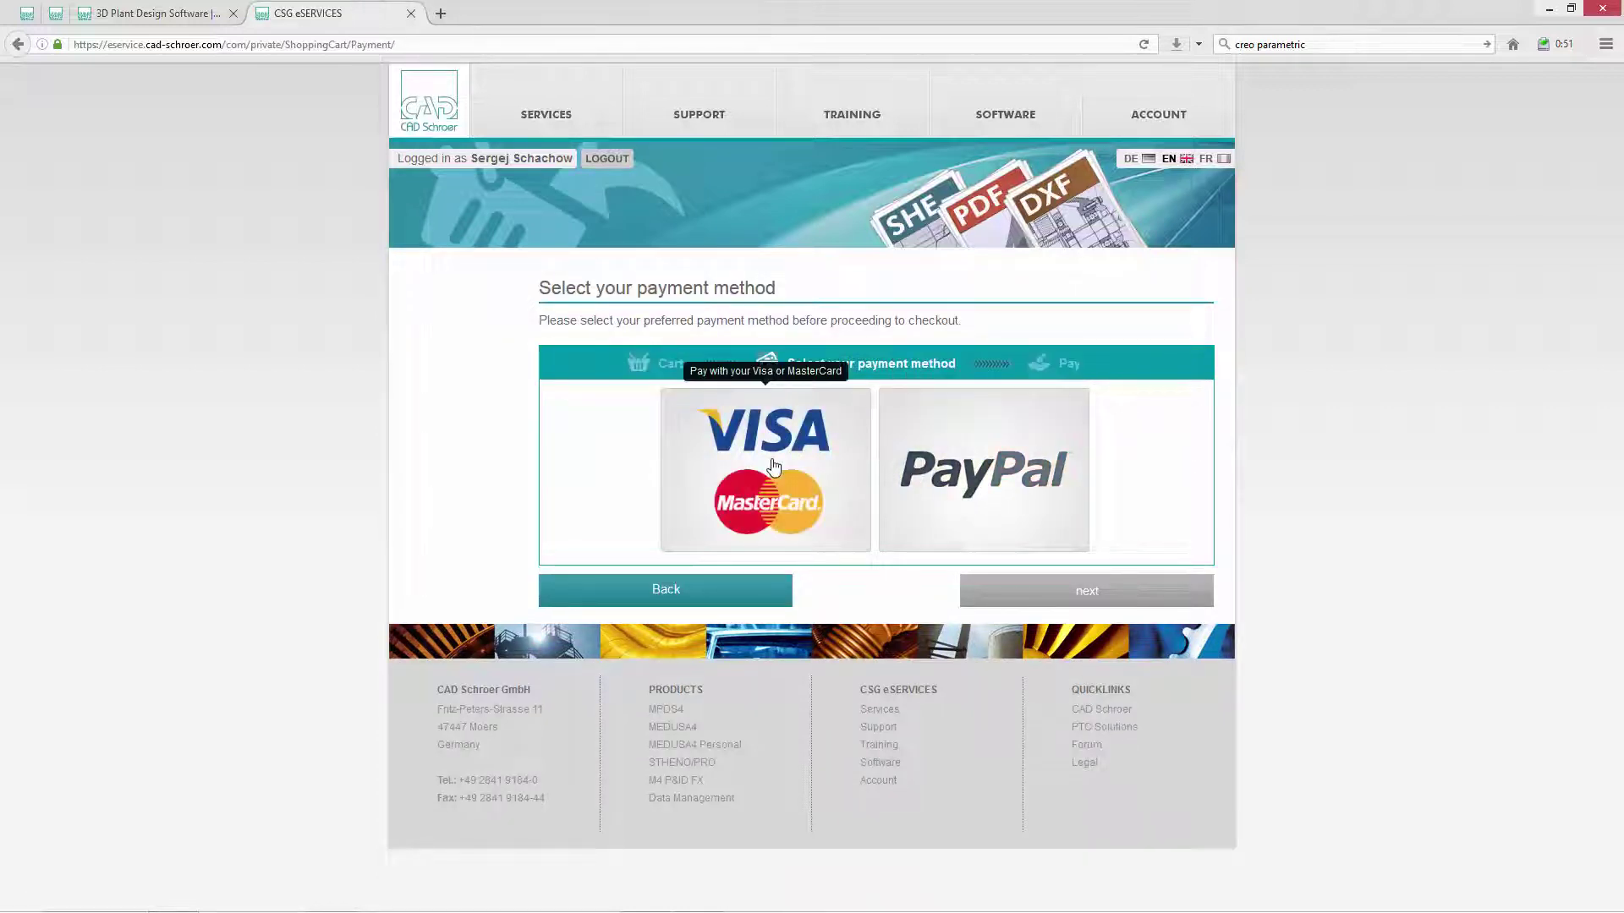
click(930, 471)
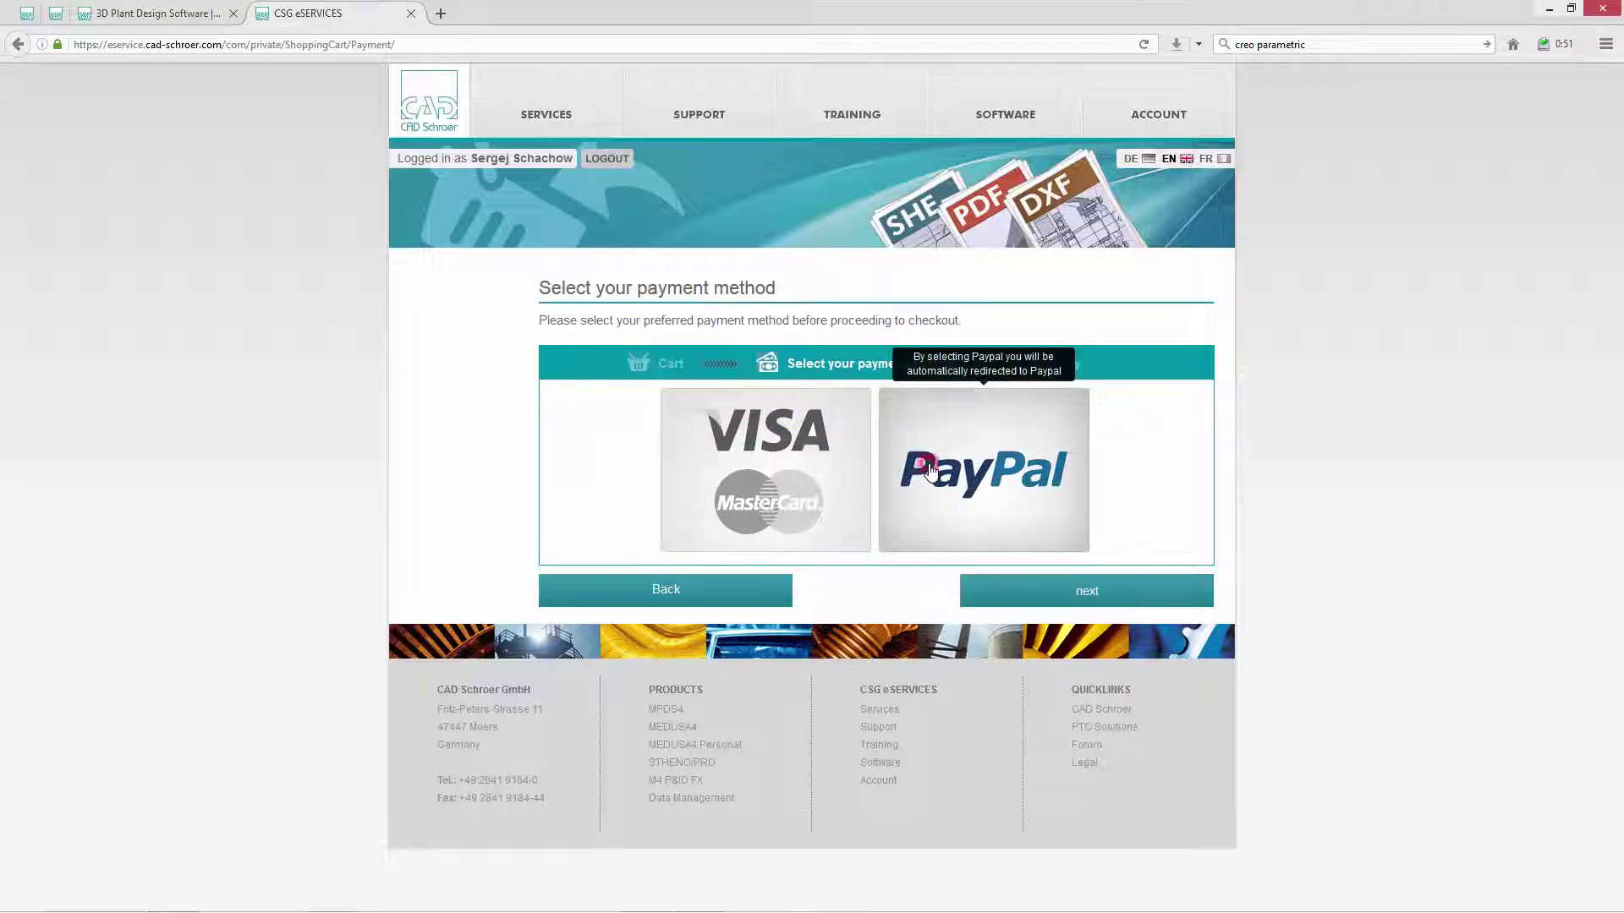
click(1070, 597)
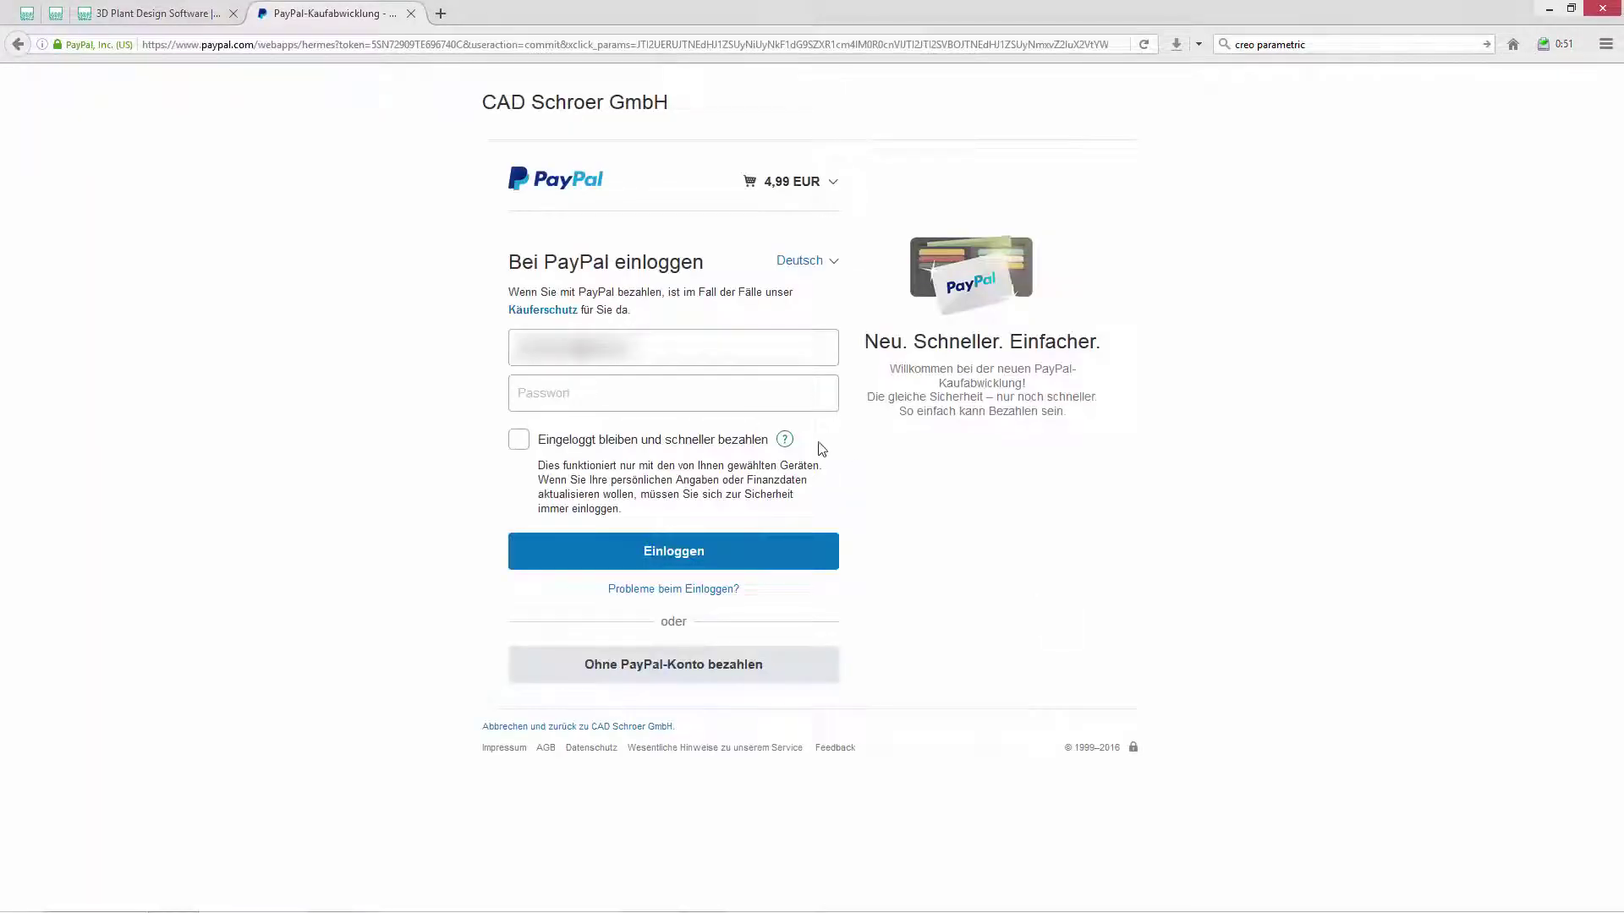
- Log in to PayPal with the account password and pay the 4.99 EUR order
click(636, 389)
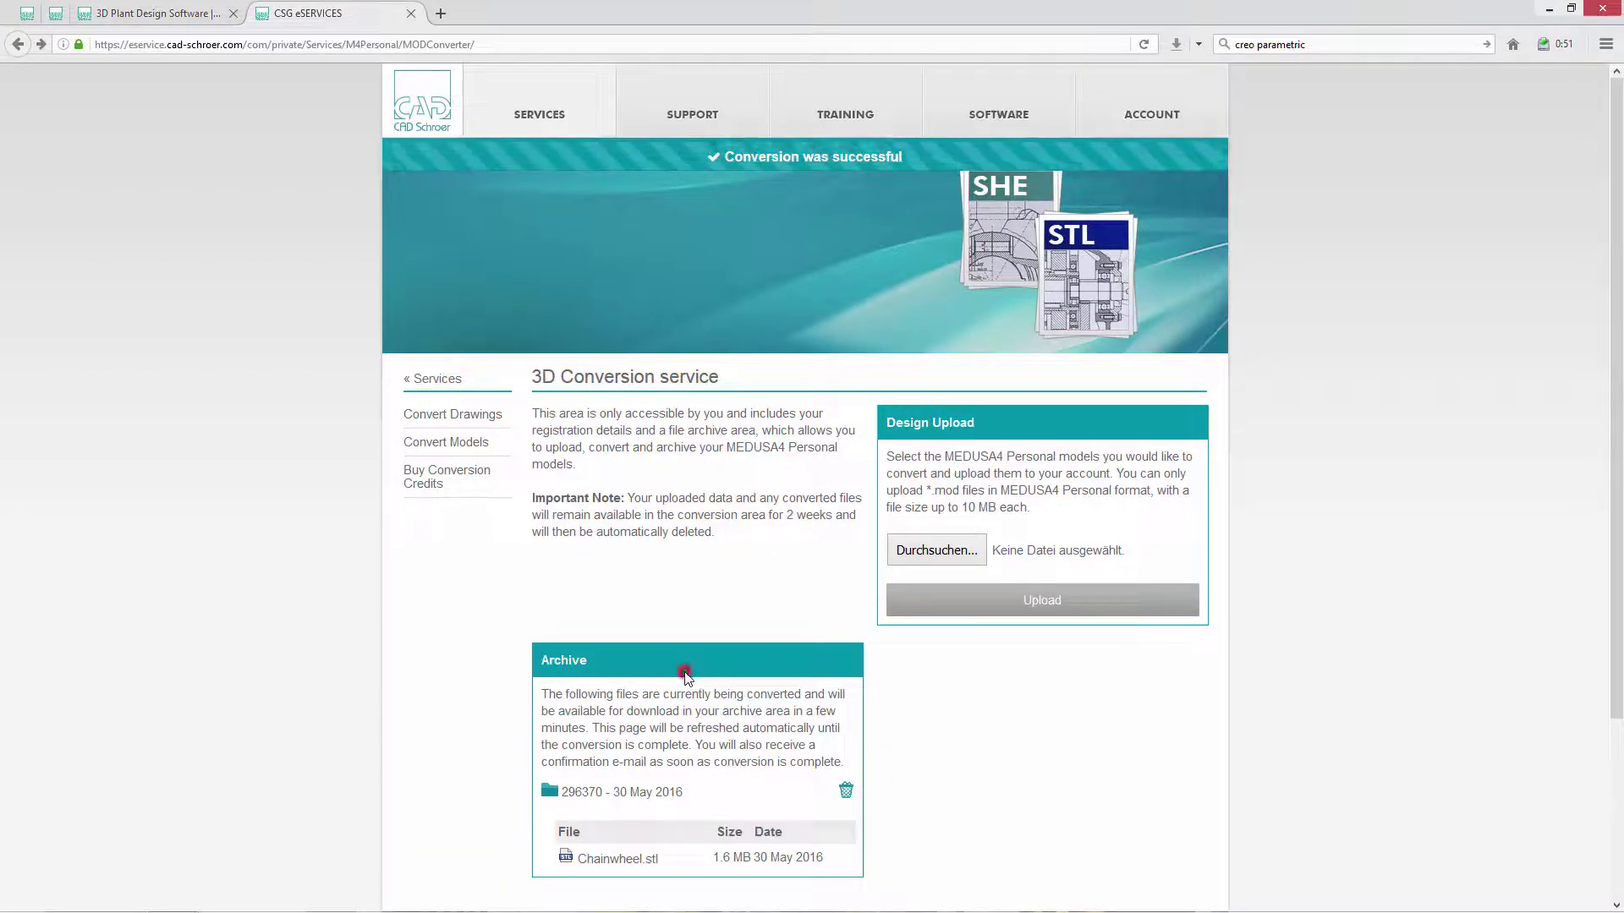
- Download Chainwheel.stl from the Archive list and save it in the Desktop folder
scroll(553, 712, down, 5)
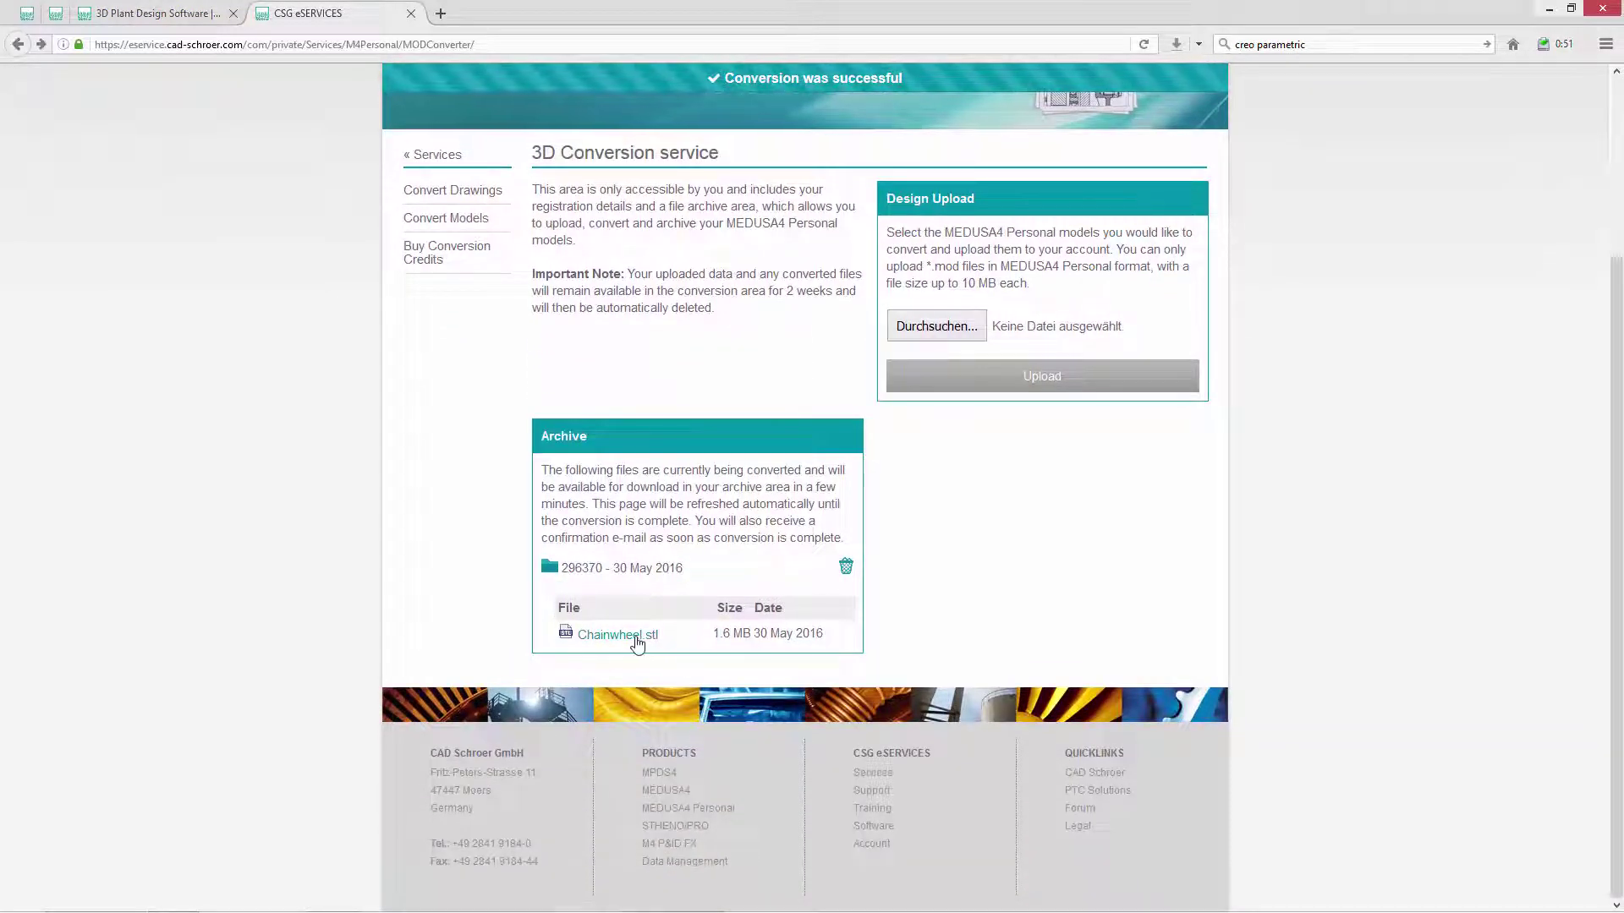
click(637, 636)
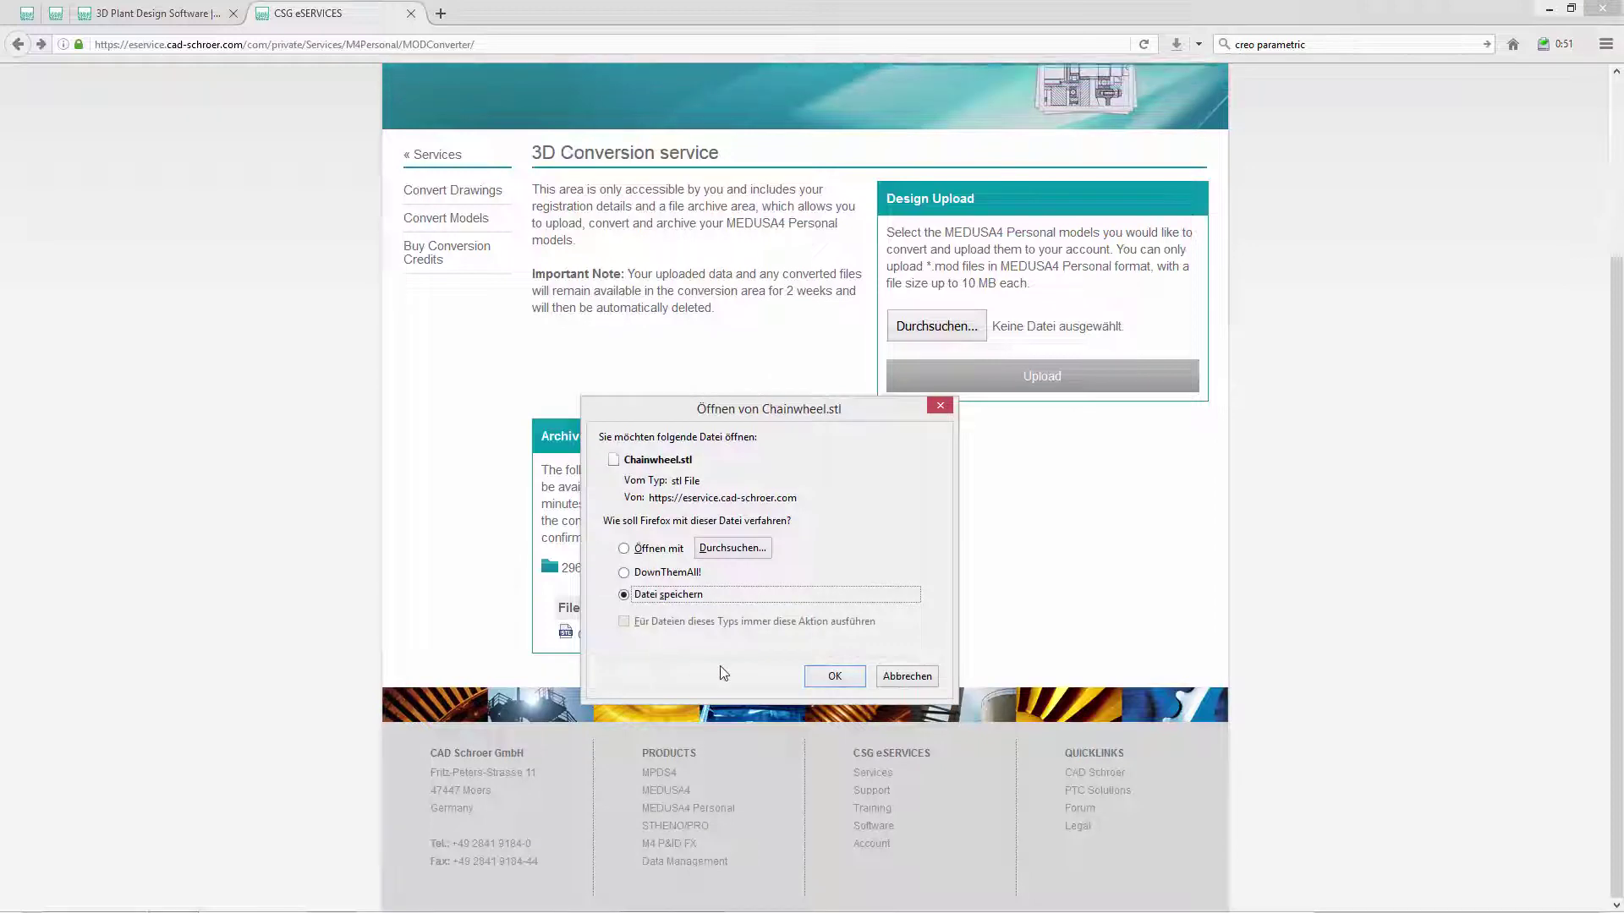
click(818, 677)
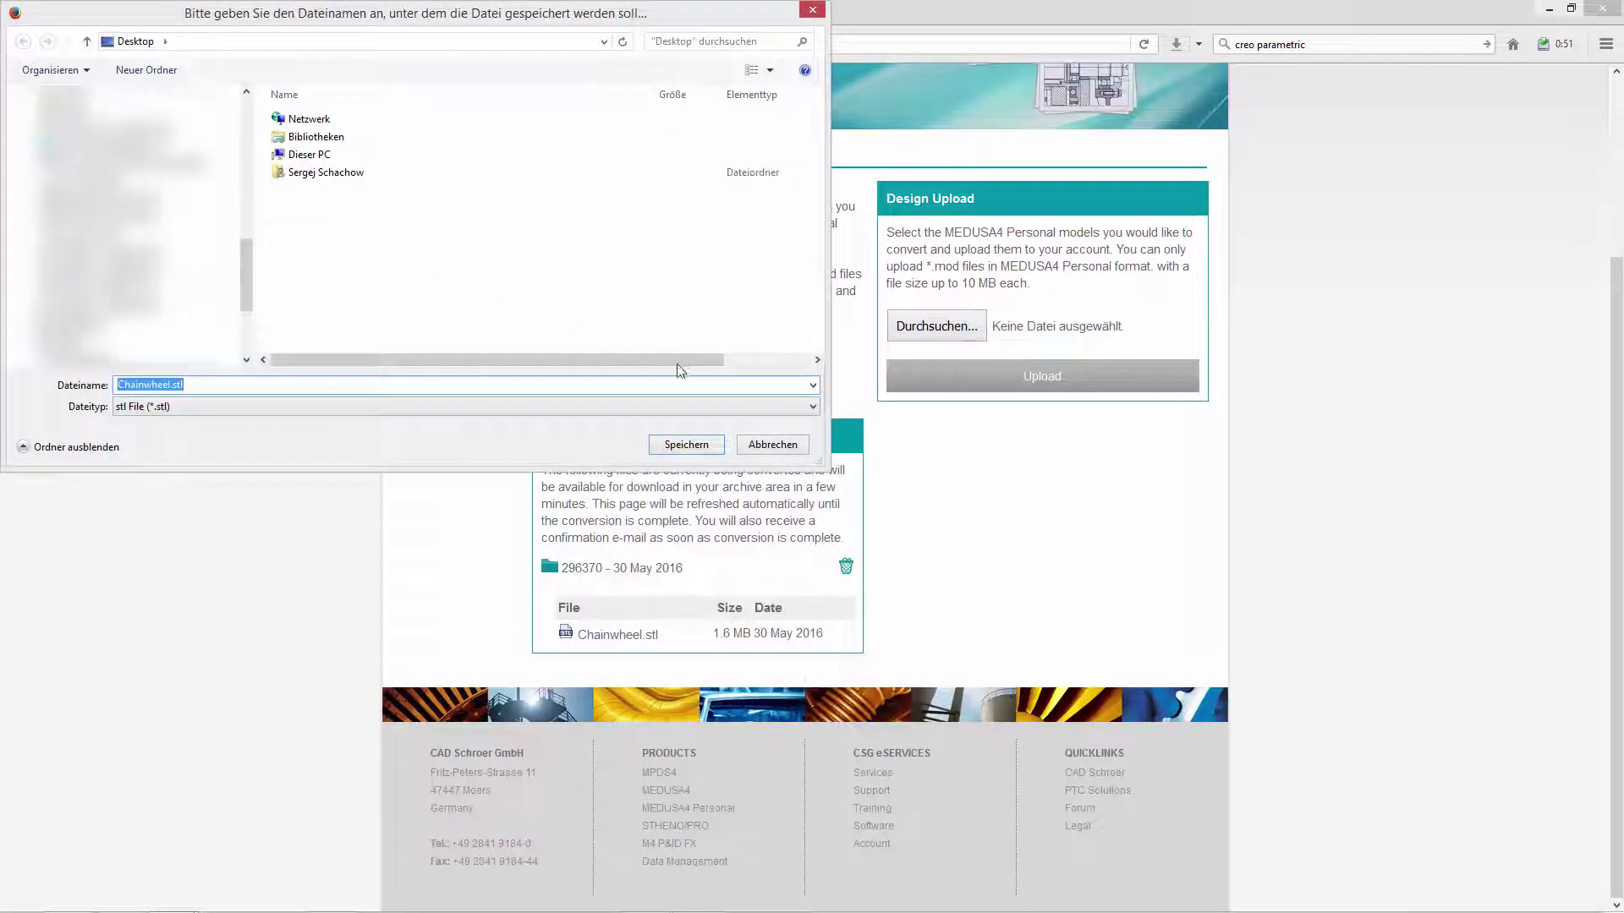
click(683, 444)
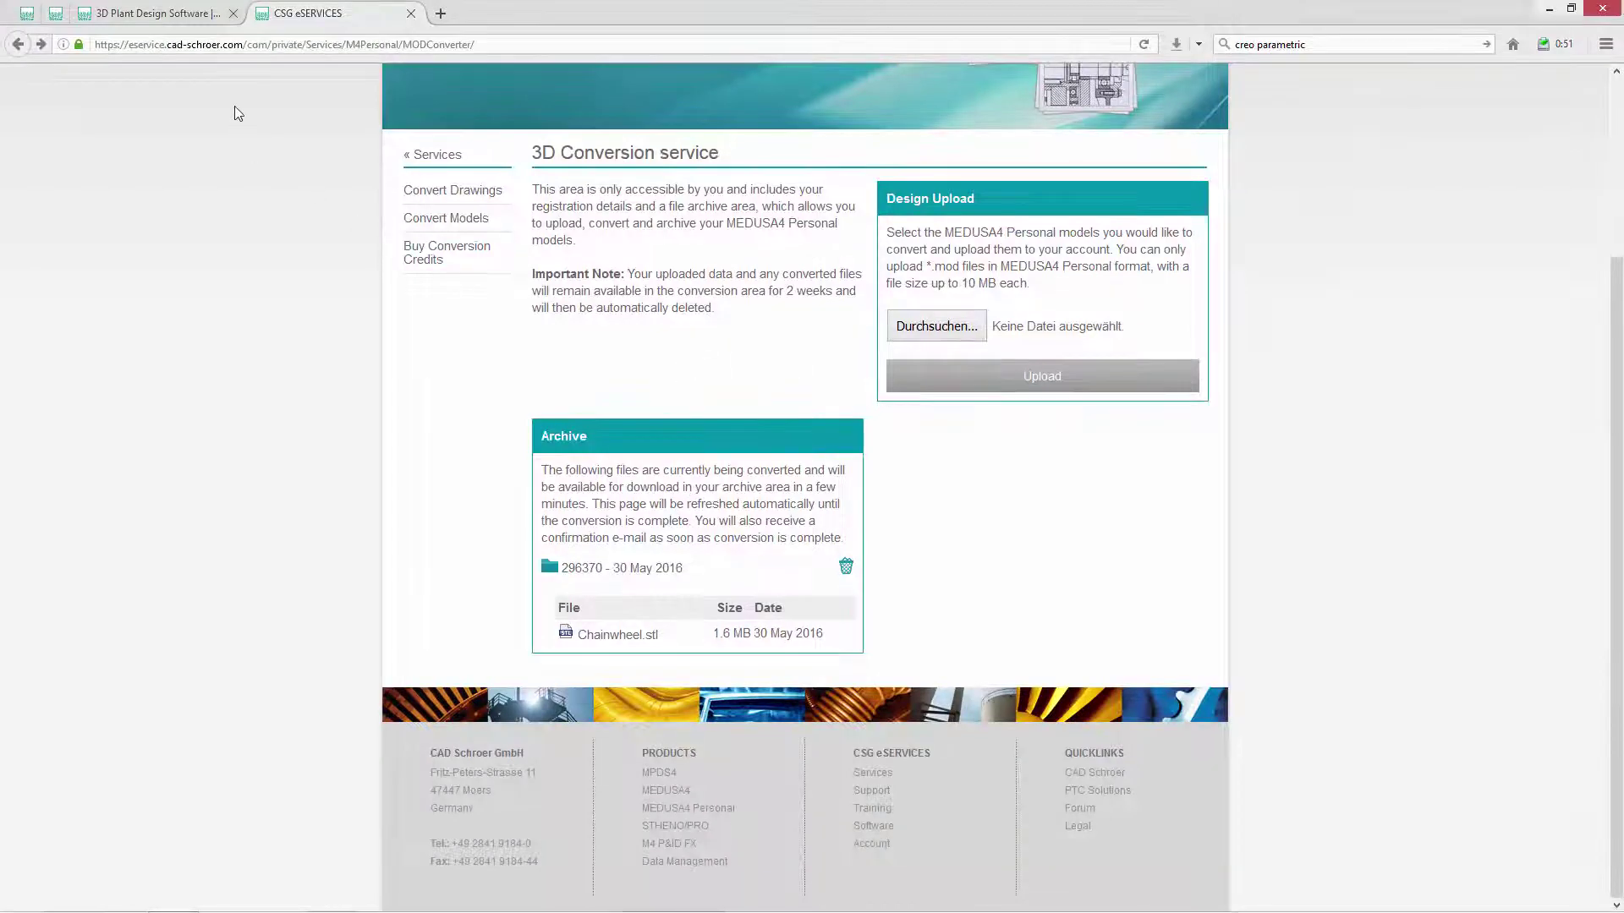
mouse_move(643, 89)
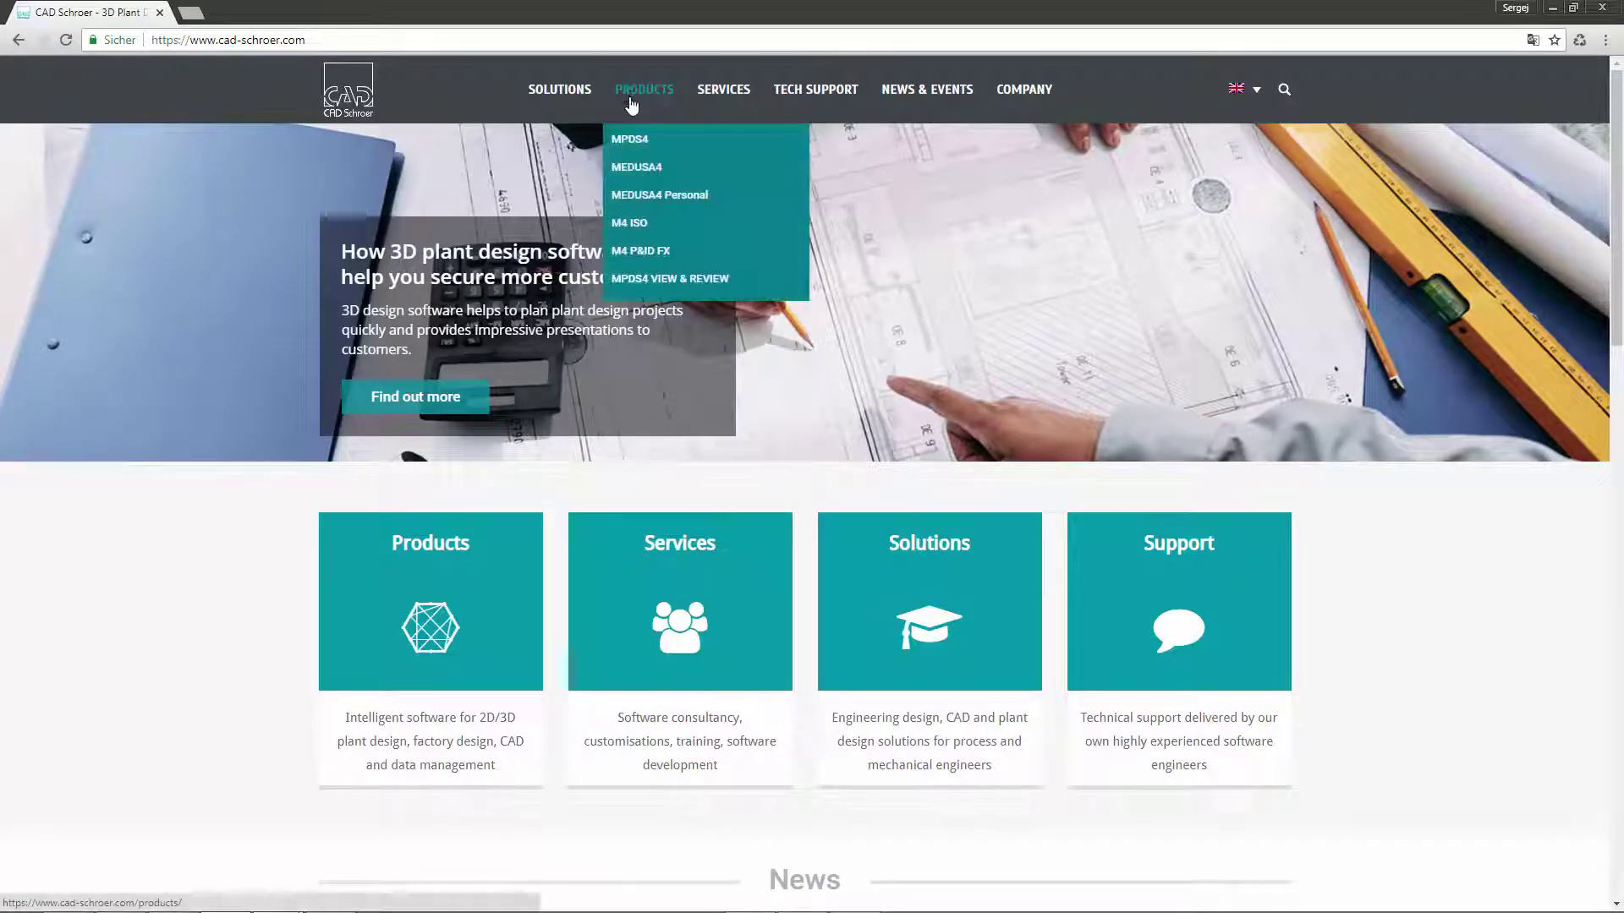
- Go to the MPDS4 View & Review product page to download the installer, then dismiss the download notice
click(641, 285)
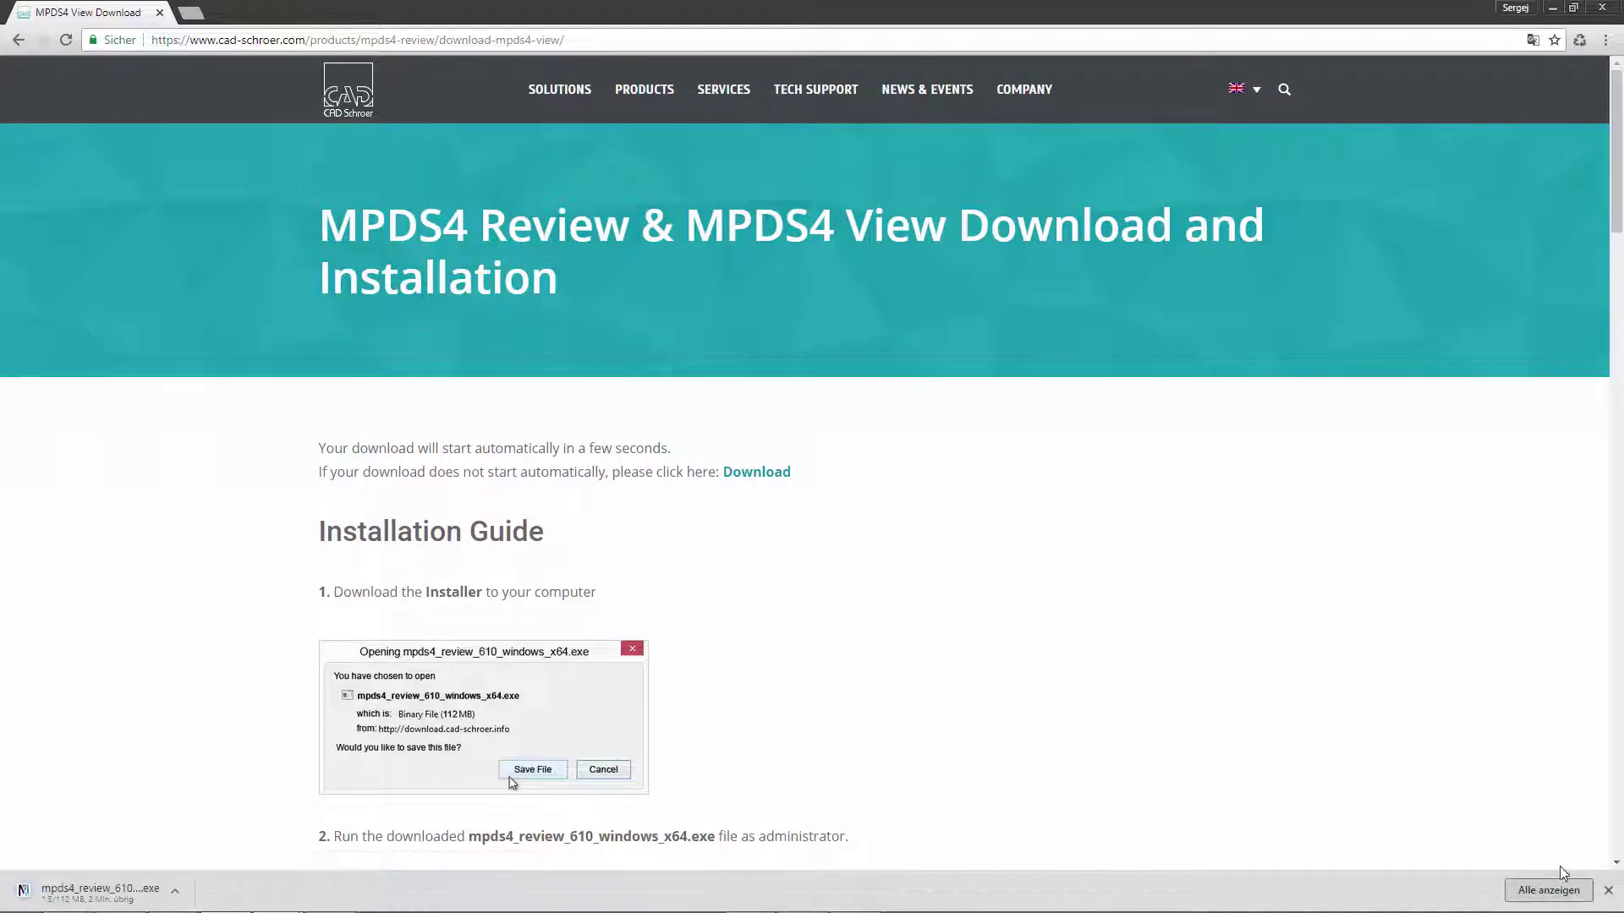
click(1610, 891)
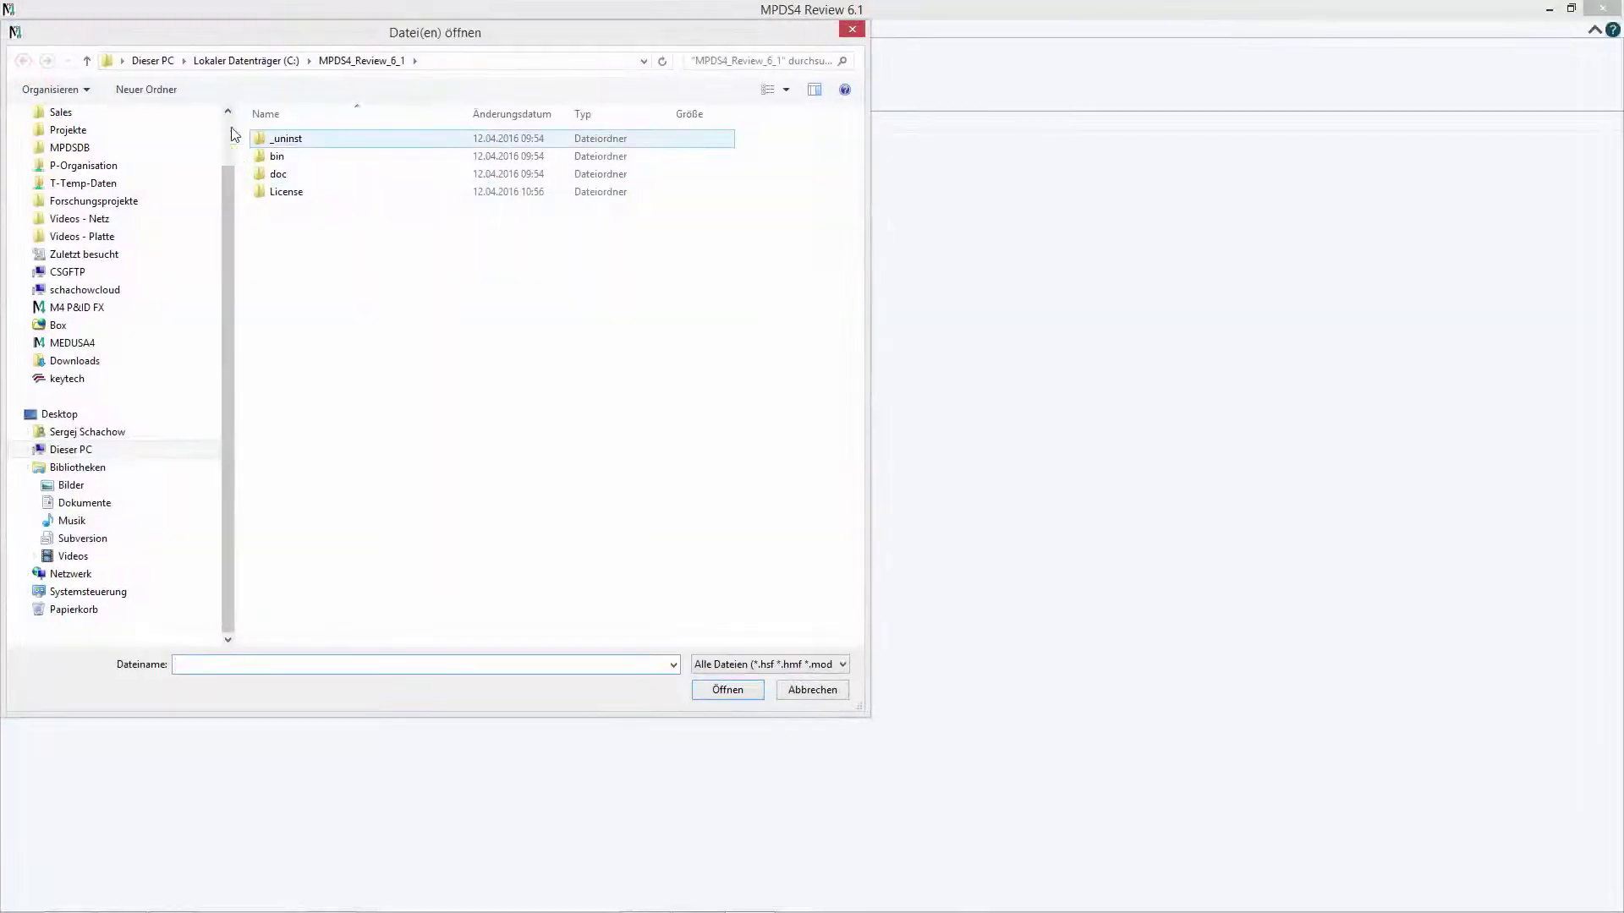
- Open the chainwheel file from the Desktop folder in MPDS4 Review
scroll(212, 129, up, 2)
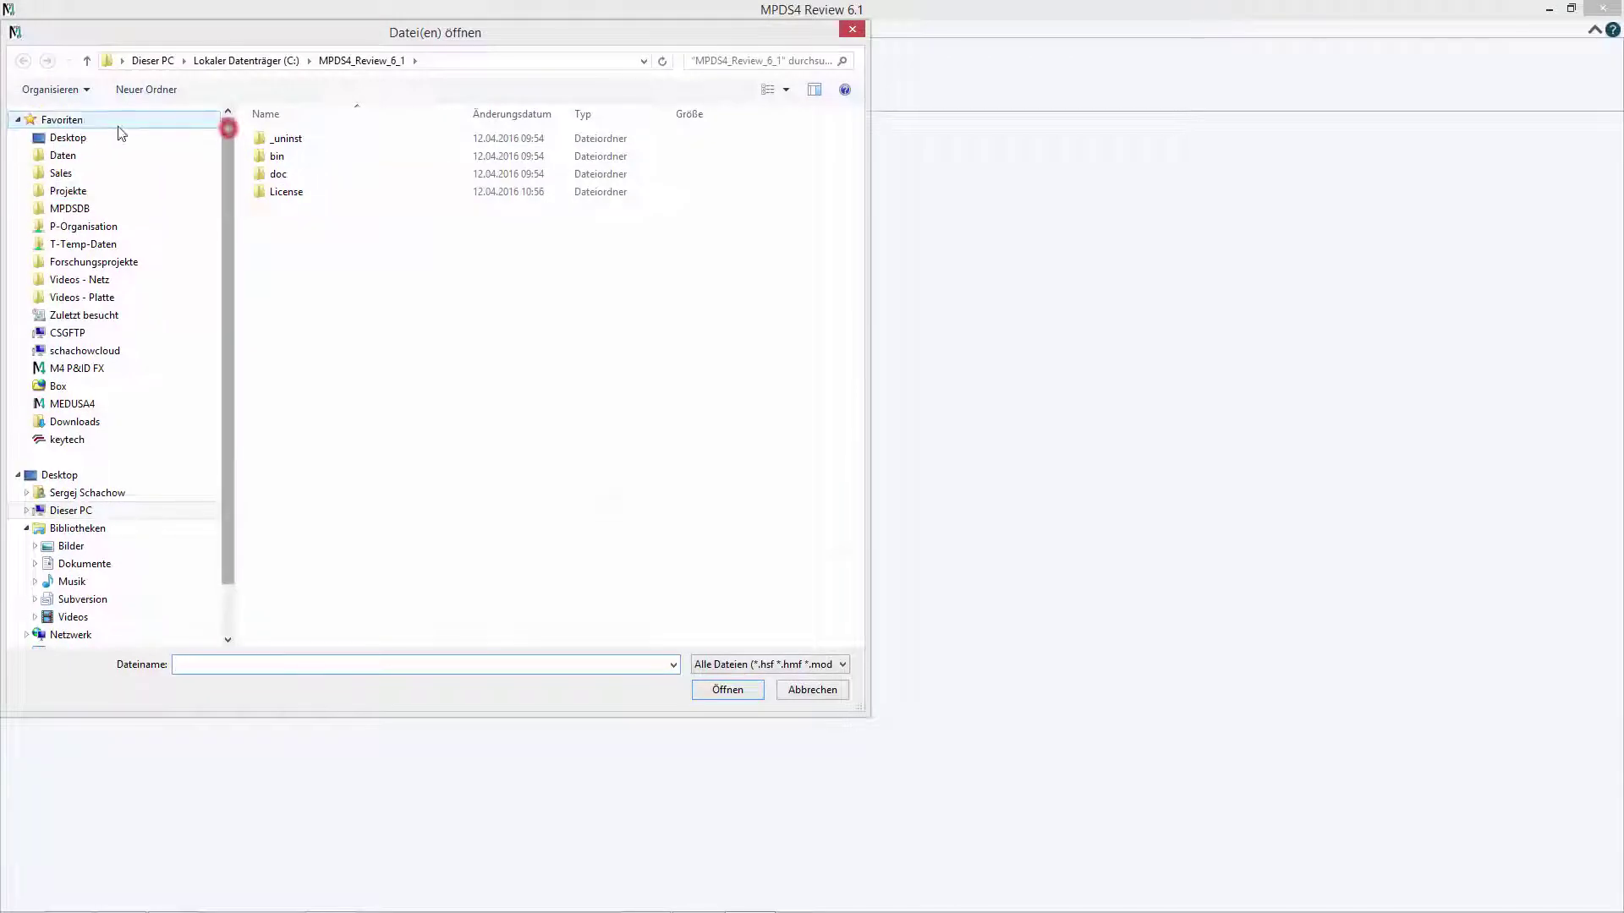
click(68, 137)
double_click(290, 134)
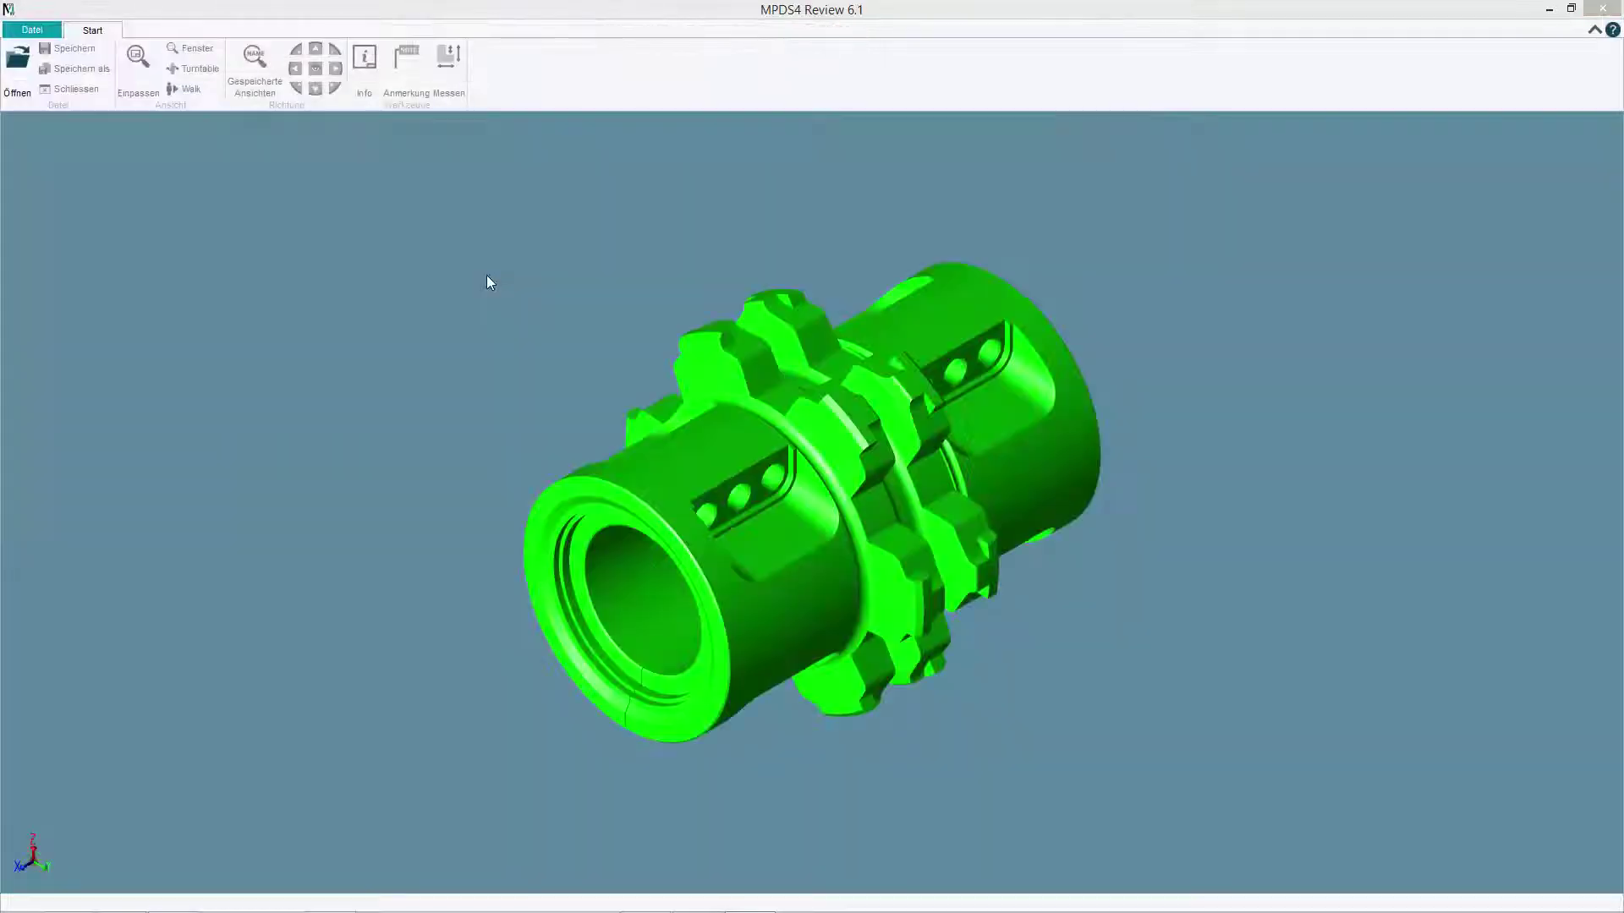